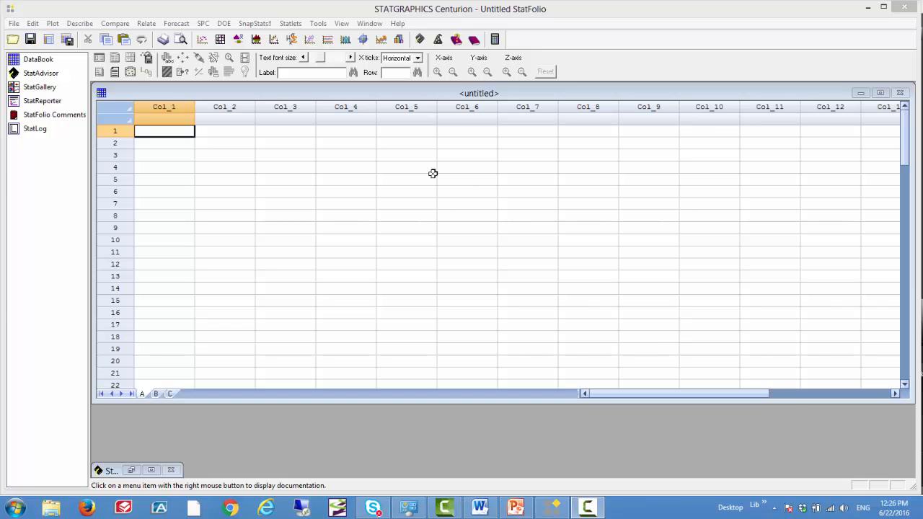
Step: Open the golden gate data file from the recently used data files
click(14, 23)
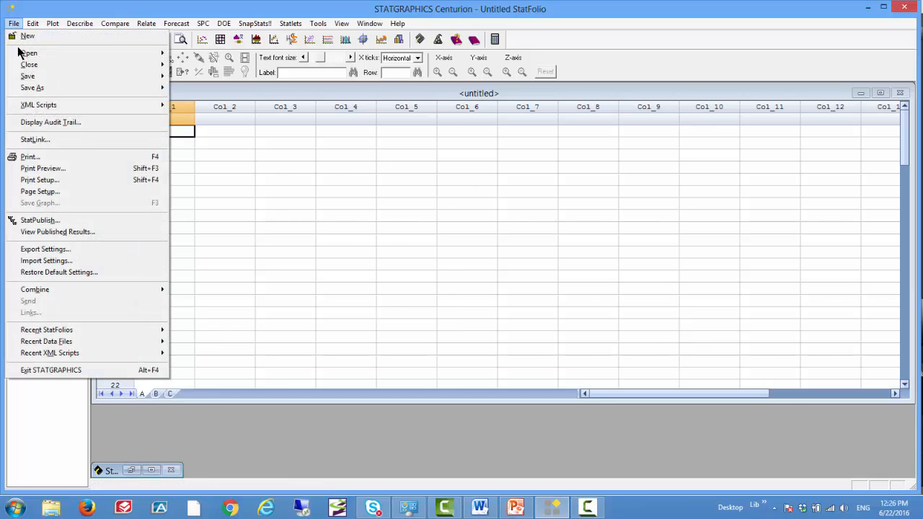
mouse_move(155, 344)
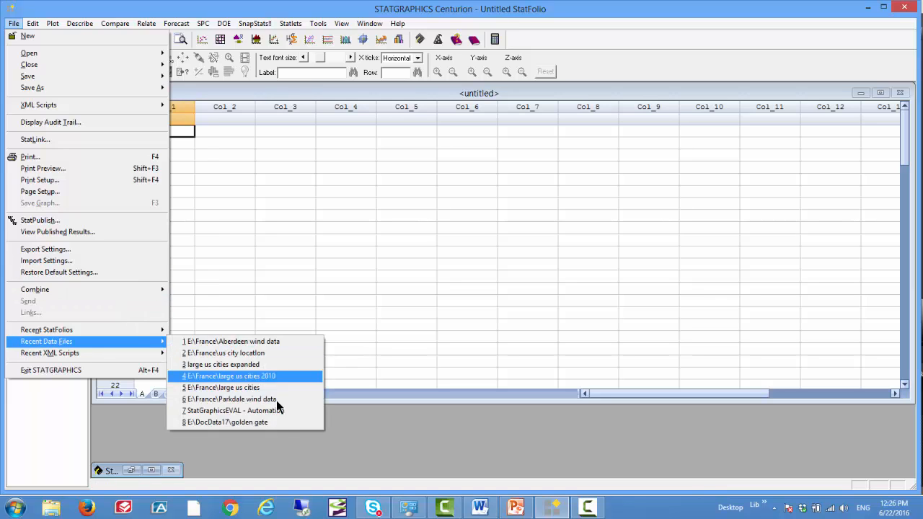
click(264, 424)
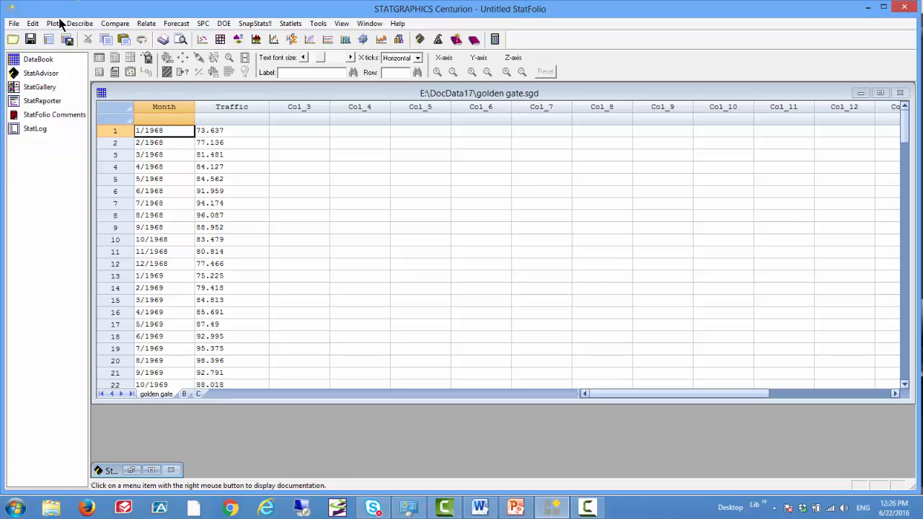
Step: Create an X-Y scatterplot with Traffic as the Y variable and Month as the X variable
click(61, 24)
mouse_move(65, 38)
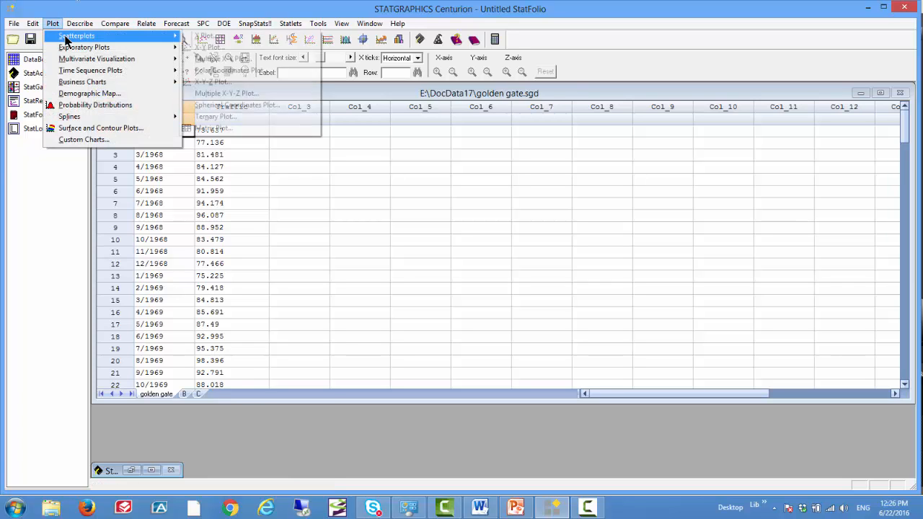
click(199, 46)
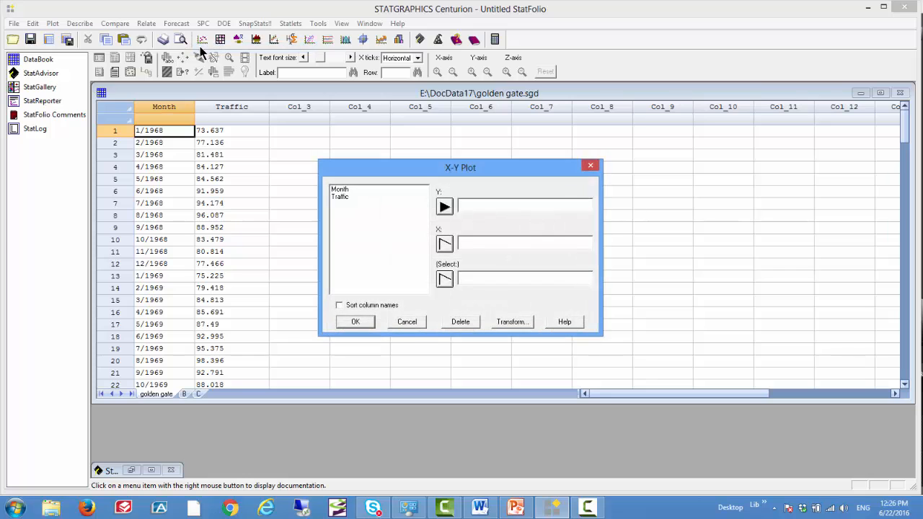
click(349, 198)
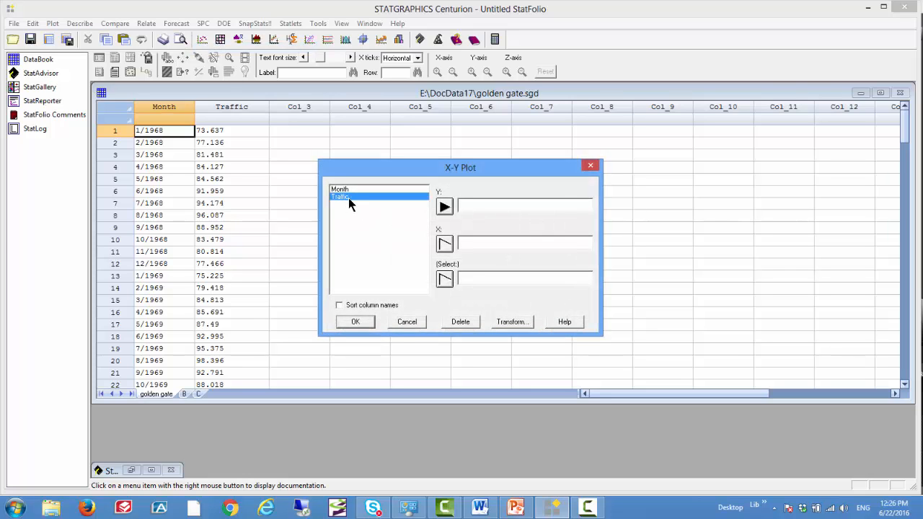
click(447, 210)
click(404, 192)
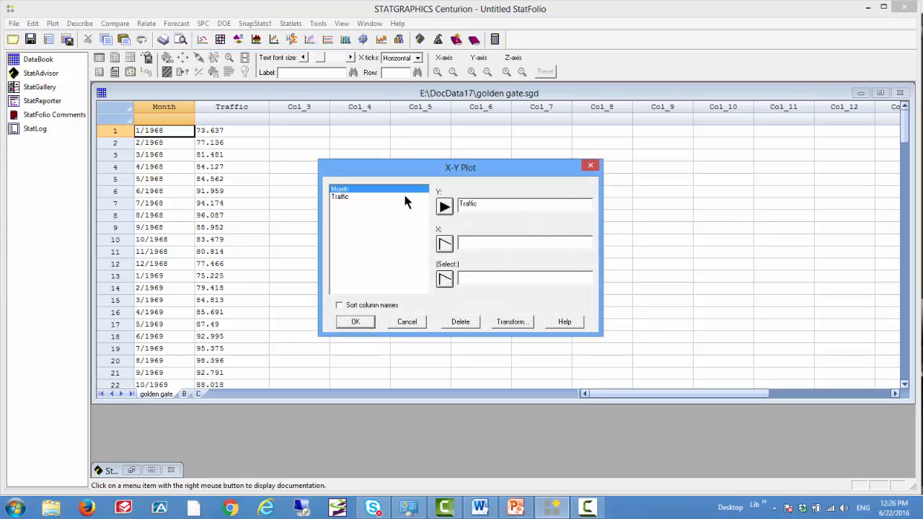
click(443, 245)
click(367, 323)
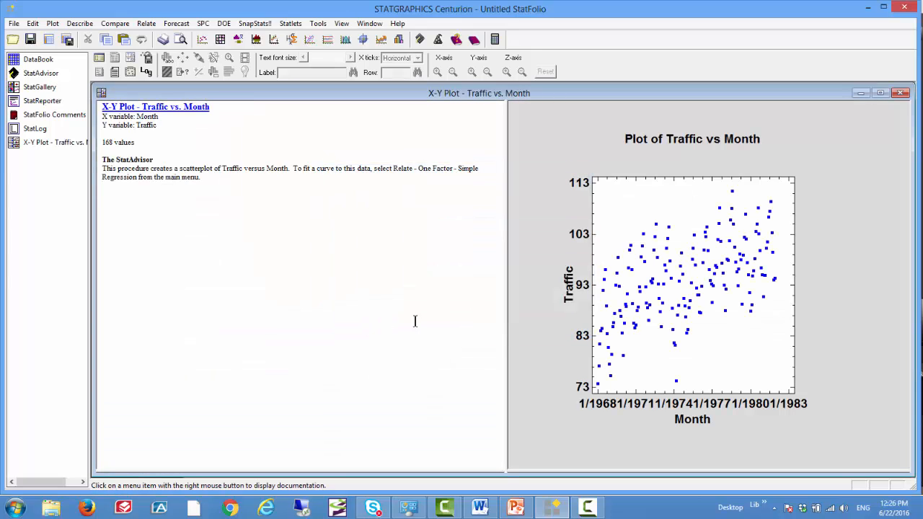
Step: Maximize the Traffic vs Month plot pane and connect its points with lines by row number
double_click(594, 322)
right_click(622, 156)
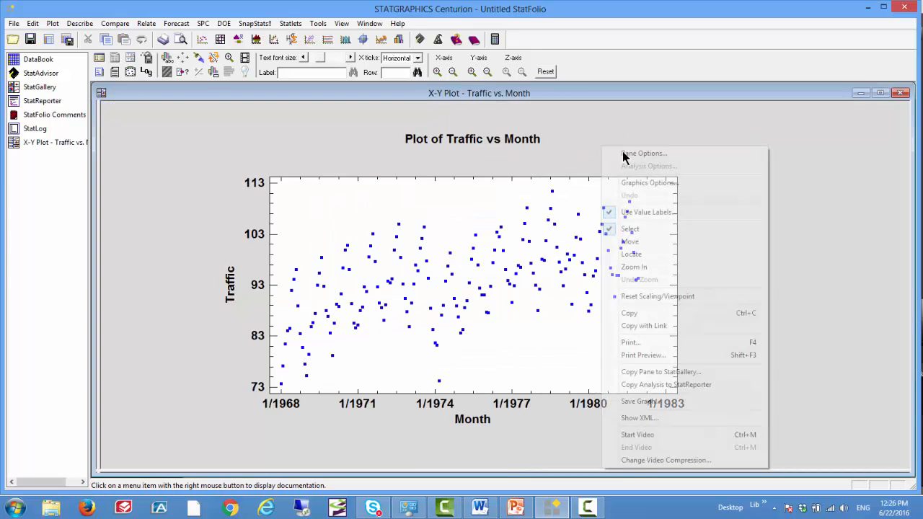
click(644, 154)
click(451, 300)
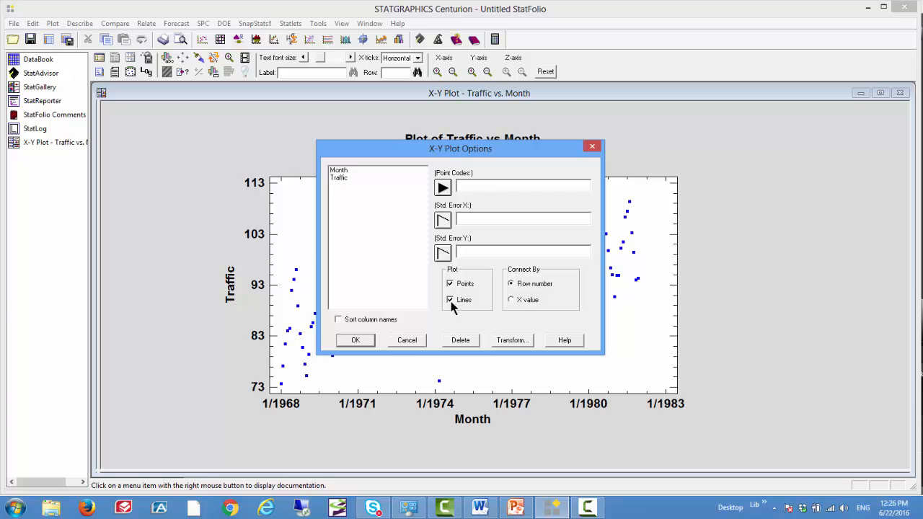
click(371, 336)
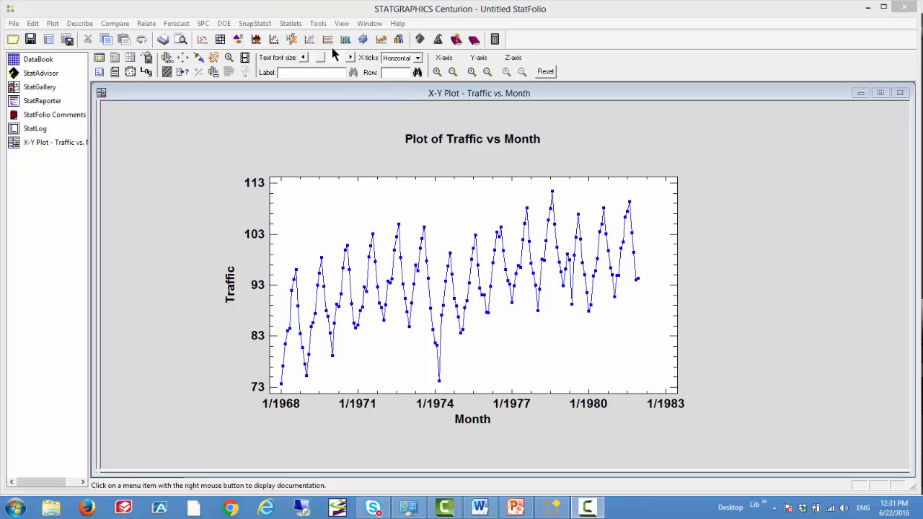
Step: Open the R data exchange interface and load the R console from the specified Rgui.exe path
click(317, 24)
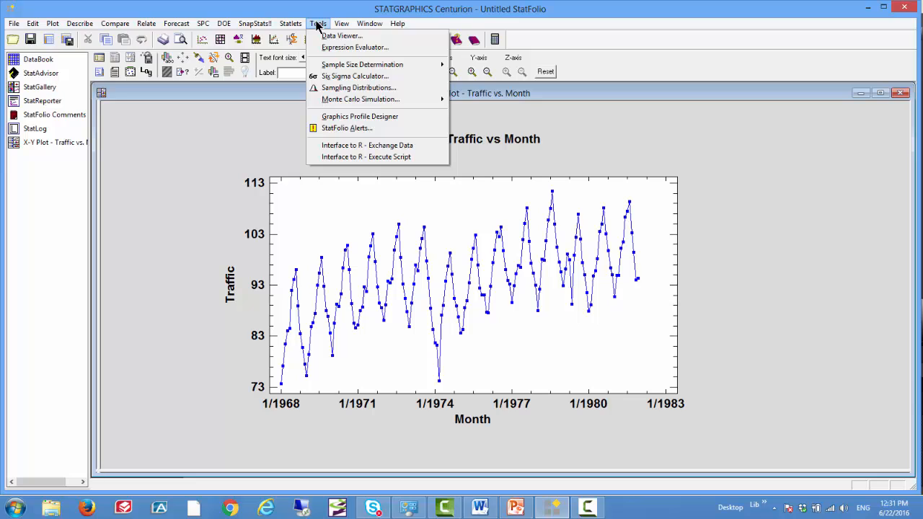
click(407, 145)
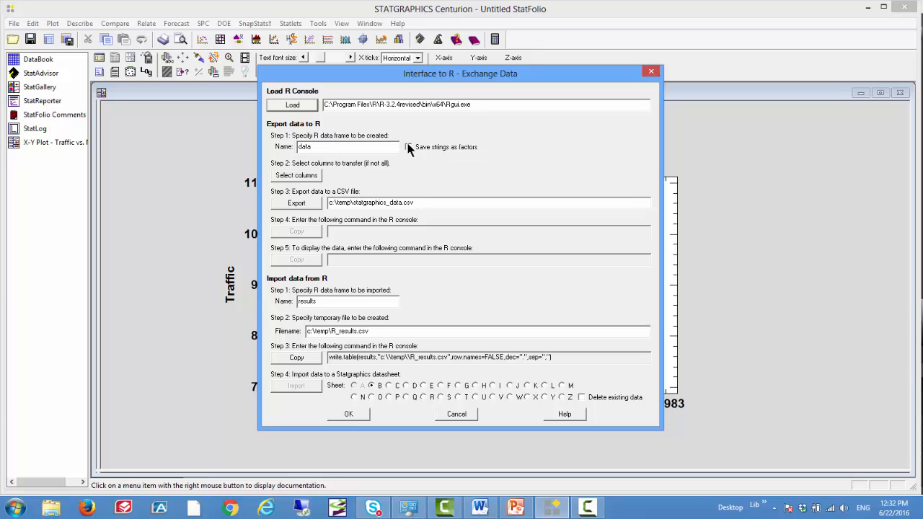
click(481, 105)
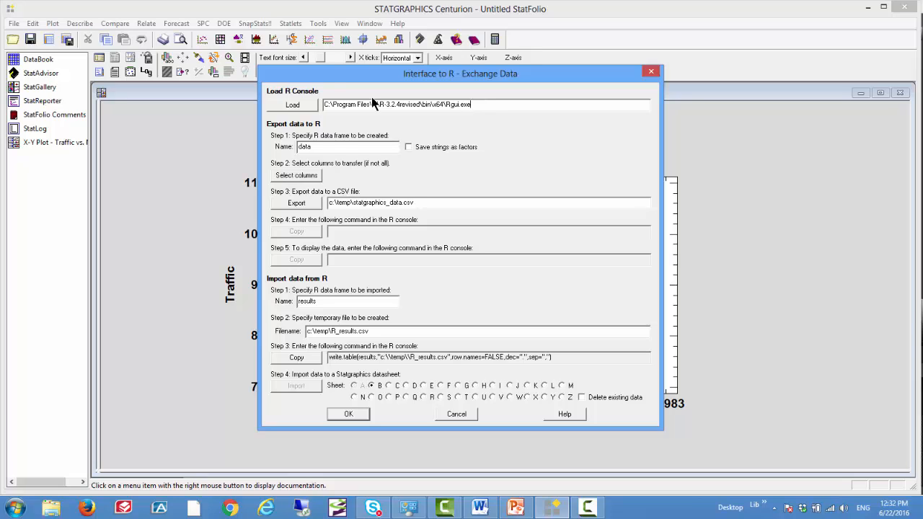
click(303, 105)
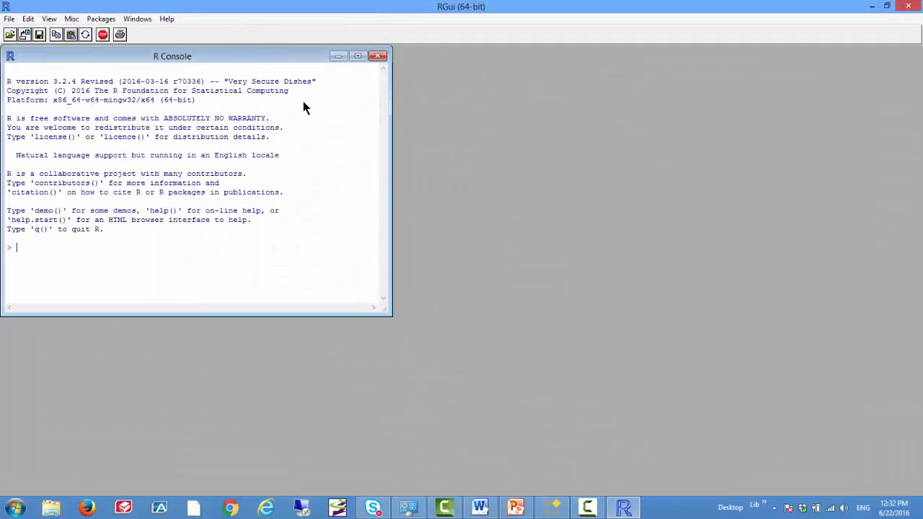
Step: Return to STATGRAPHICS and name the R data frame for the export bridge
click(872, 6)
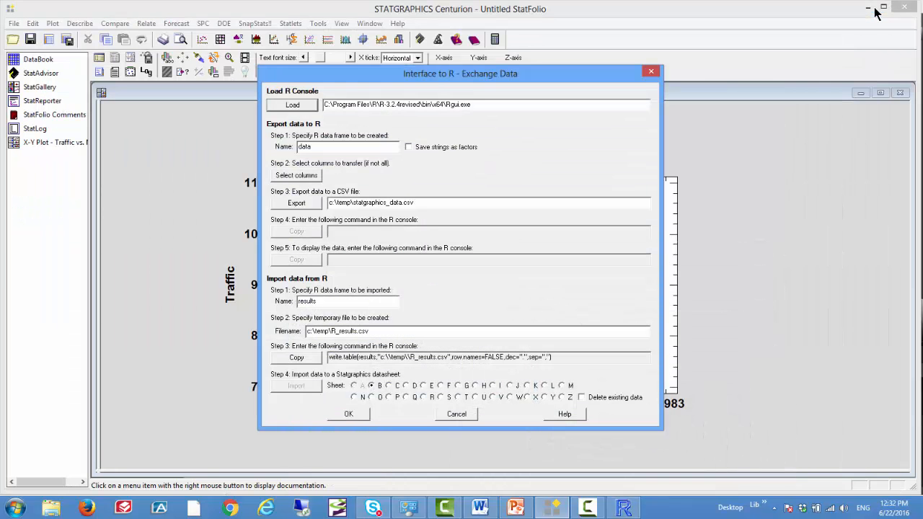
click(362, 146)
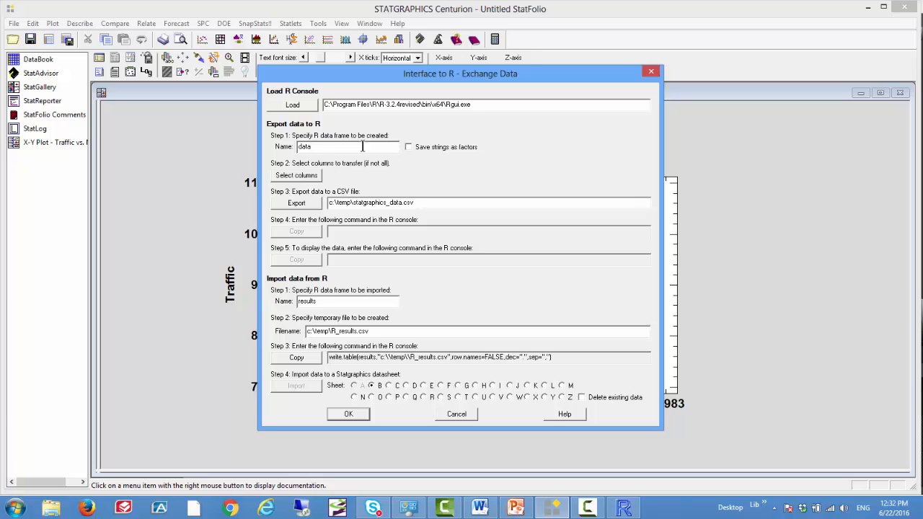
key(BackSpace)
key(BackSpace)
key(BackSpace)
key(BackSpace)
text(bridge)
click(332, 144)
Step: Select all columns for transfer and export them to c:\temp\statgraphics_data.csv
click(309, 178)
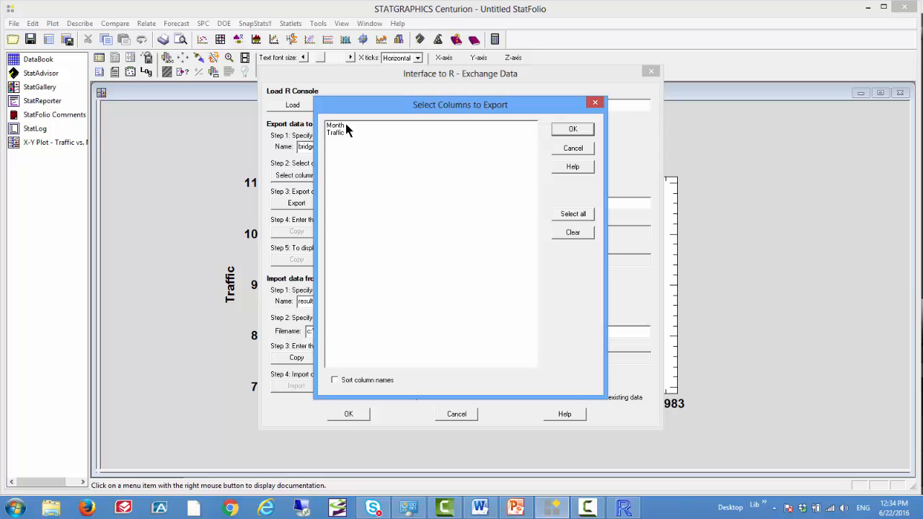
click(576, 215)
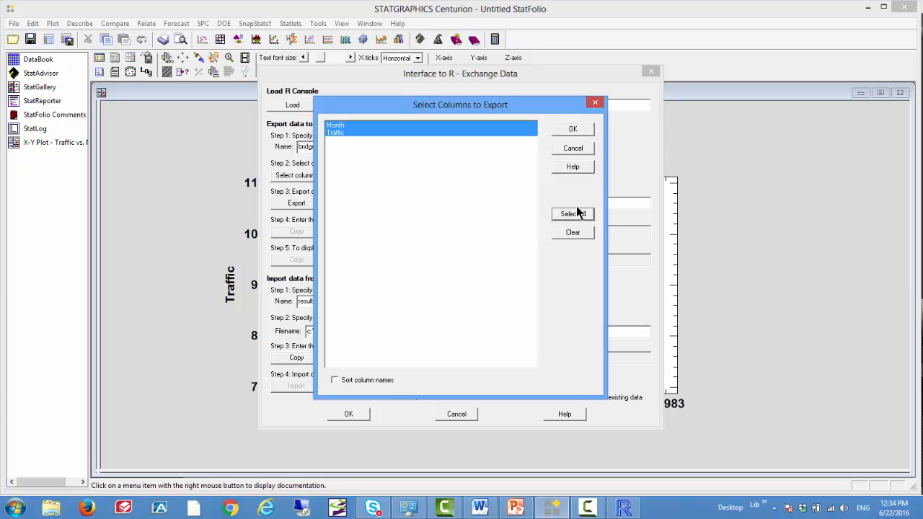
click(572, 131)
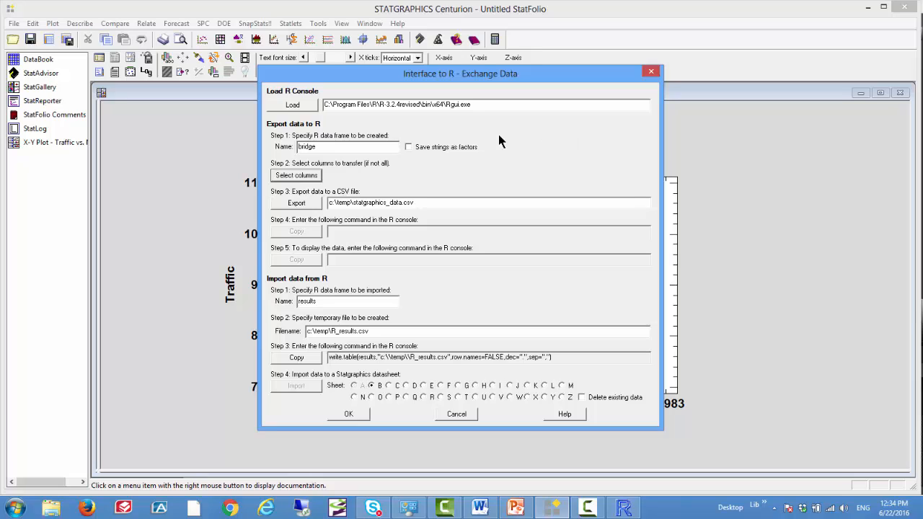
click(310, 202)
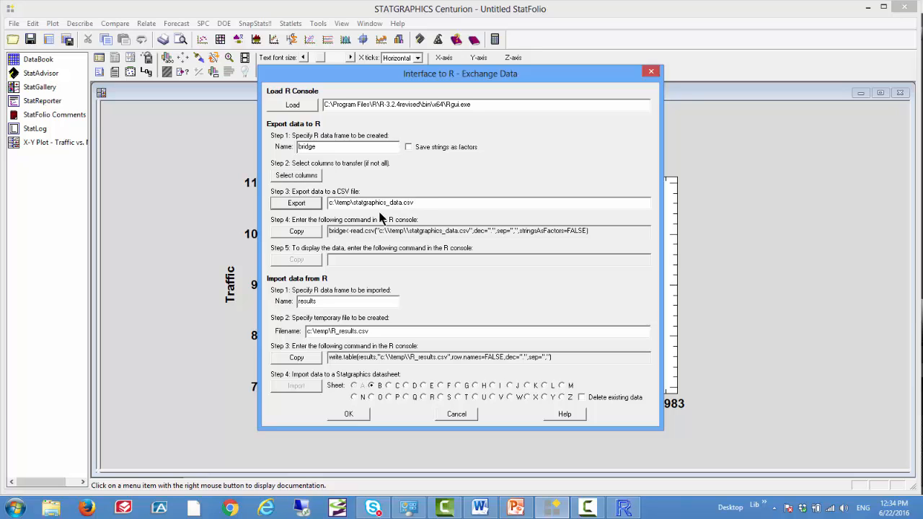
Step: Copy the generated read.csv command, switch to RGui and run it in the console to load the data frame bridge
click(299, 235)
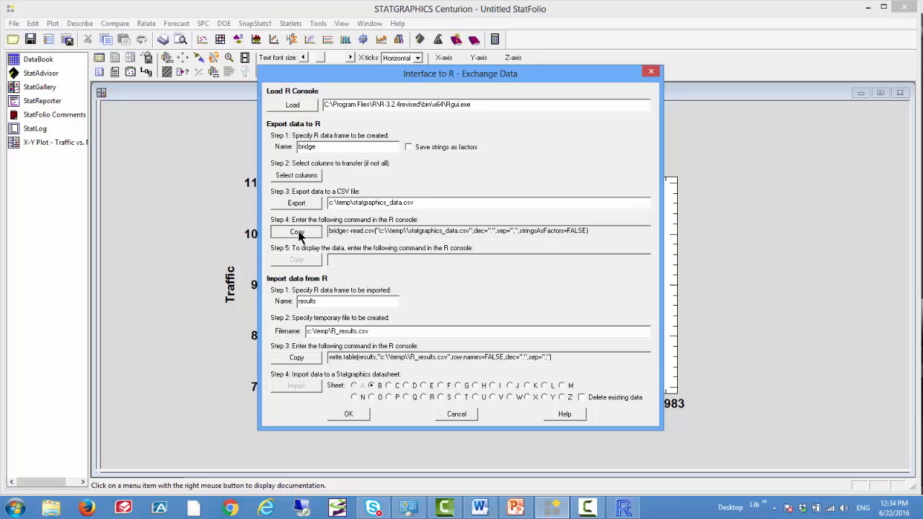
click(298, 235)
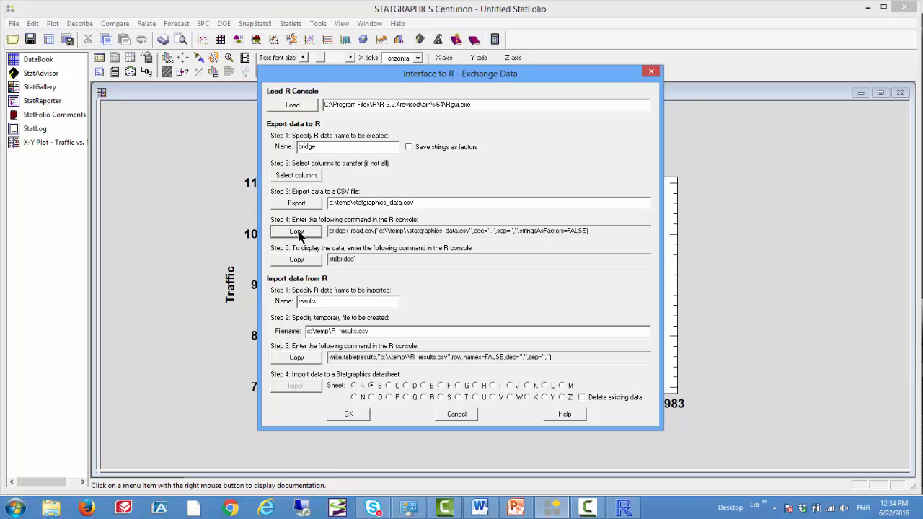
click(595, 232)
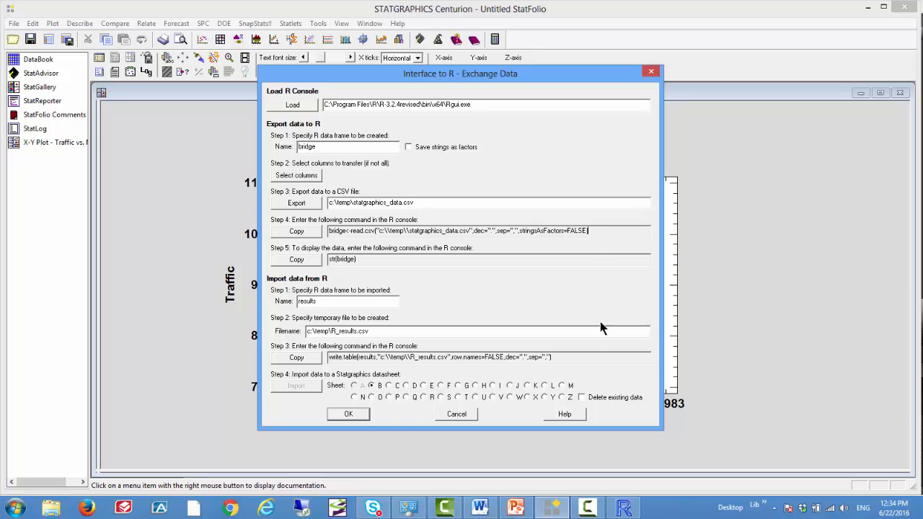
click(624, 509)
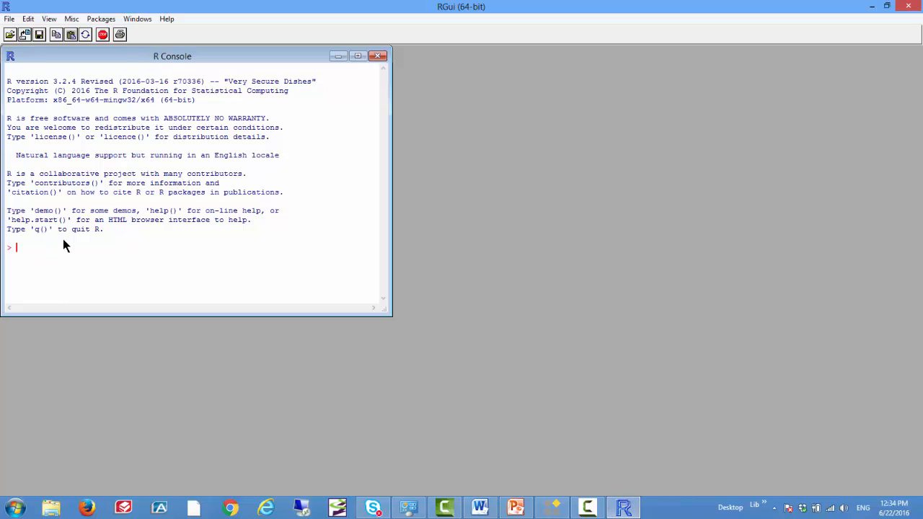
key(ctrl+v)
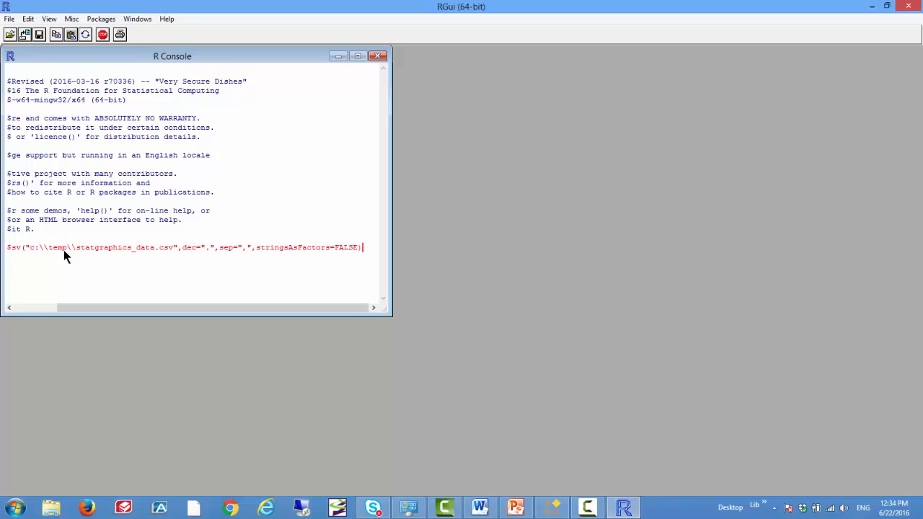
key(Return)
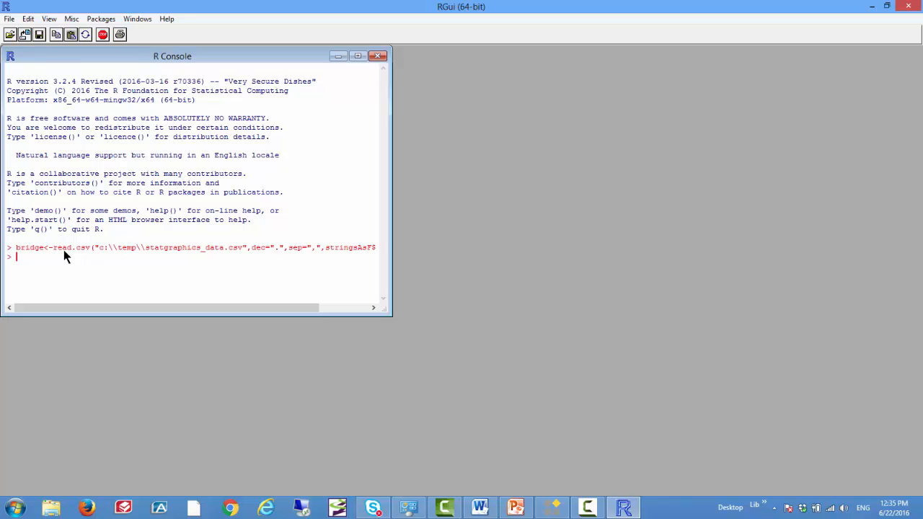
Step: Copy the generated str(bridge) command from STATGRAPHICS and run it in the R console to display the data frame's structure
click(549, 508)
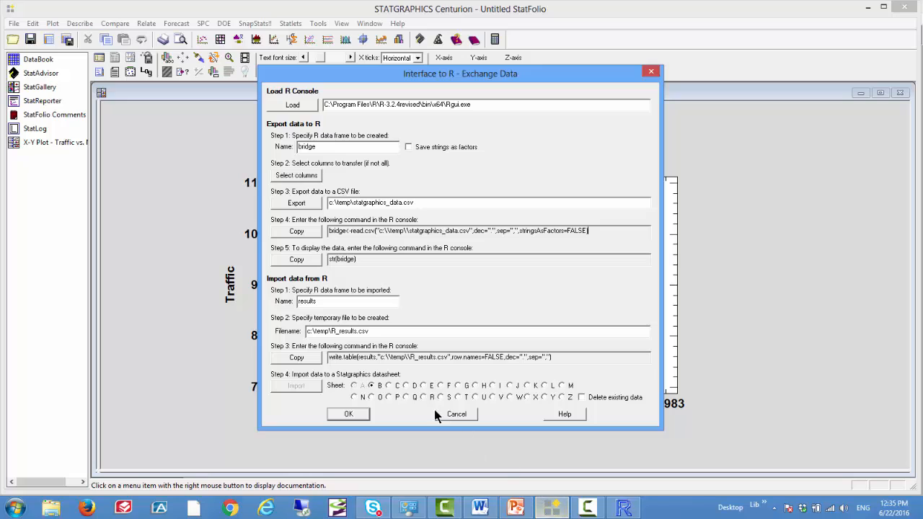
click(298, 261)
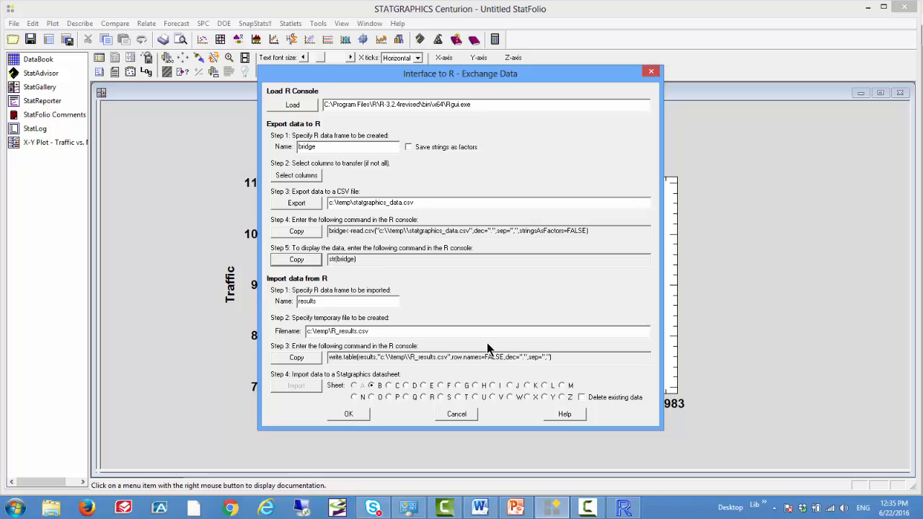
click(624, 509)
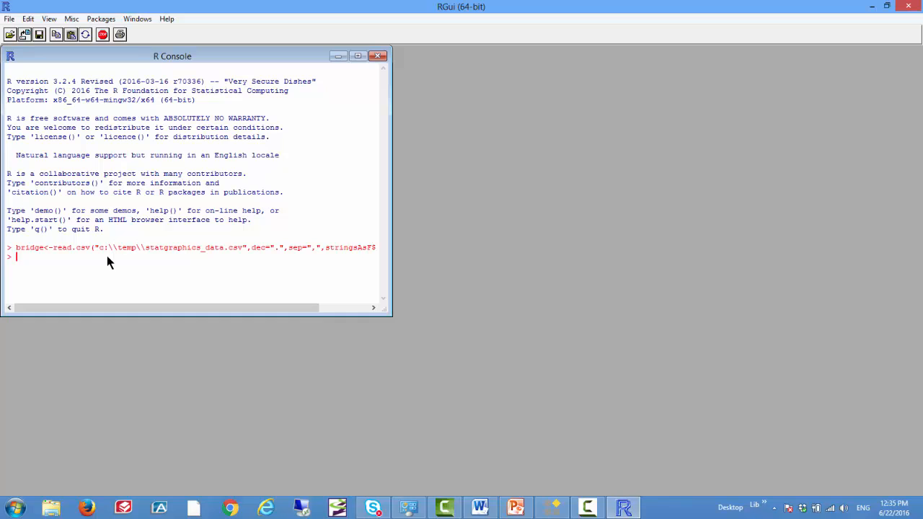
key(ctrl+v)
key(Return)
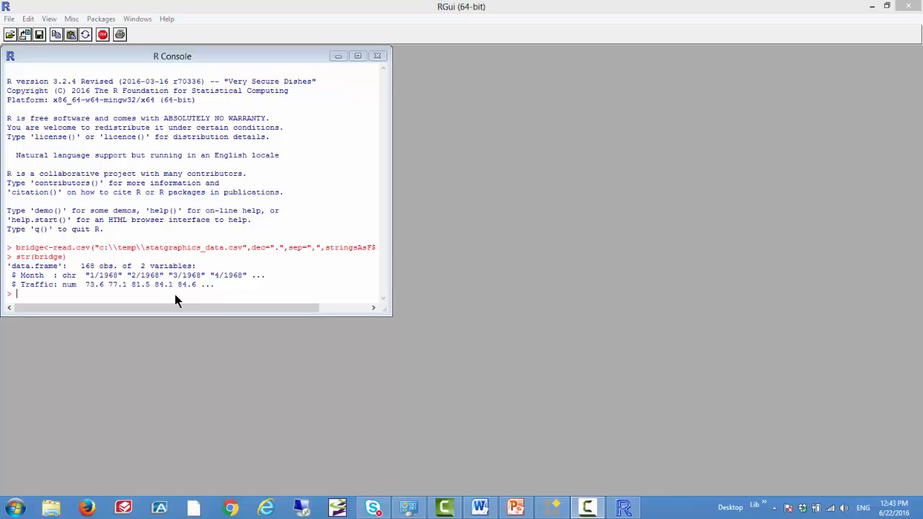
Step: Create time series t with ts(bridge$Traffic, start=c(1968,1), frequency=12) and display its structure with str(t)
click(175, 294)
text(t )
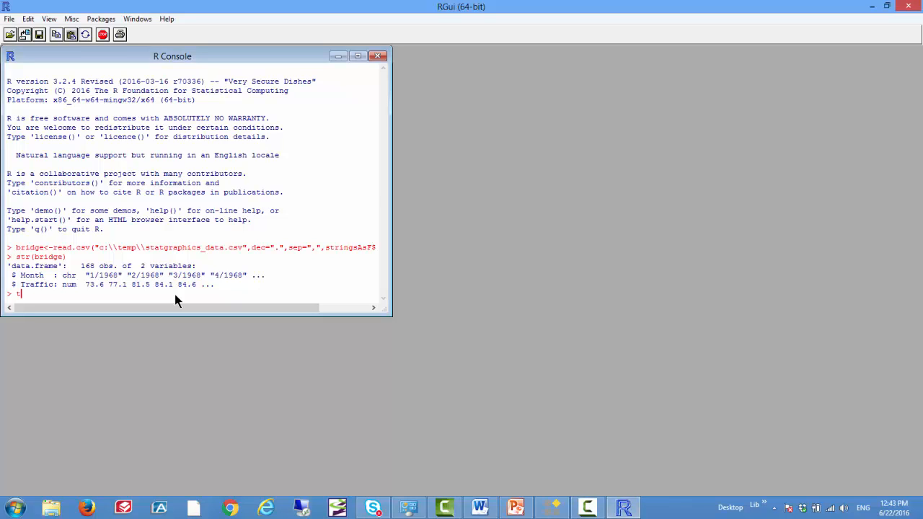
text(<- ts()
text(bridge)
text($Traffic)
text(, start=c(1968,1), fr)
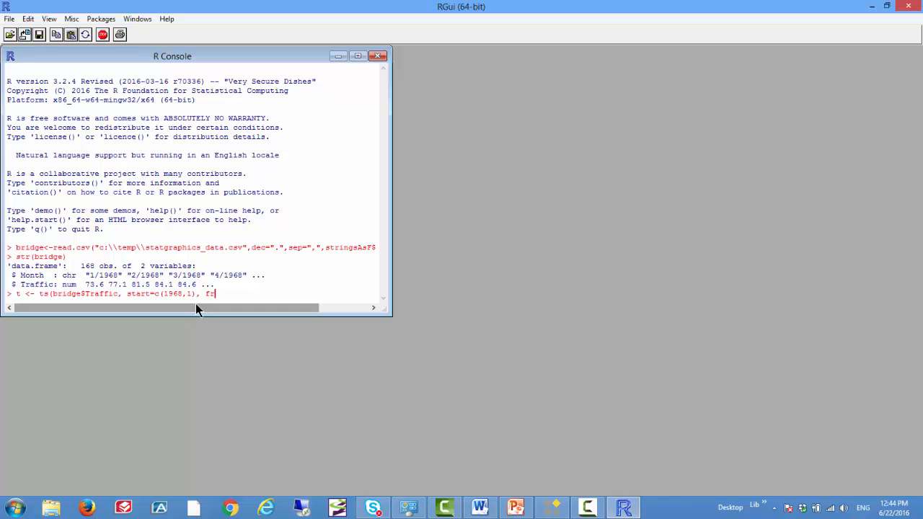
text(equency=12))
key(Return)
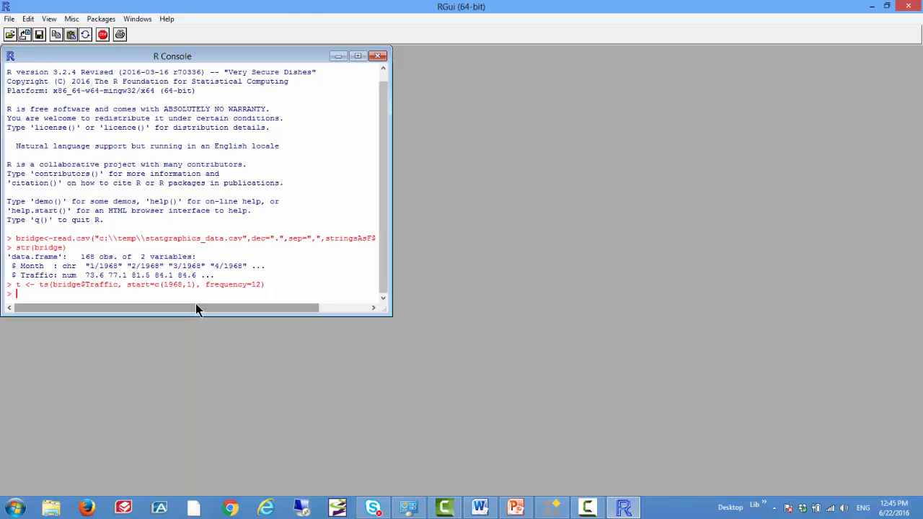
text(str(t))
key(Return)
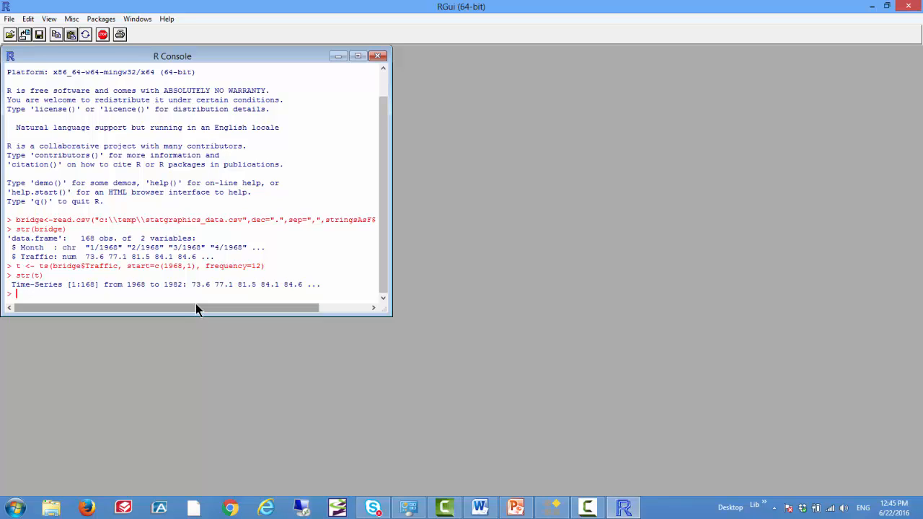
Step: Load the seasonal library and run s <- seas(t) to seasonally adjust the time series
text(library(seasonal))
key(Return)
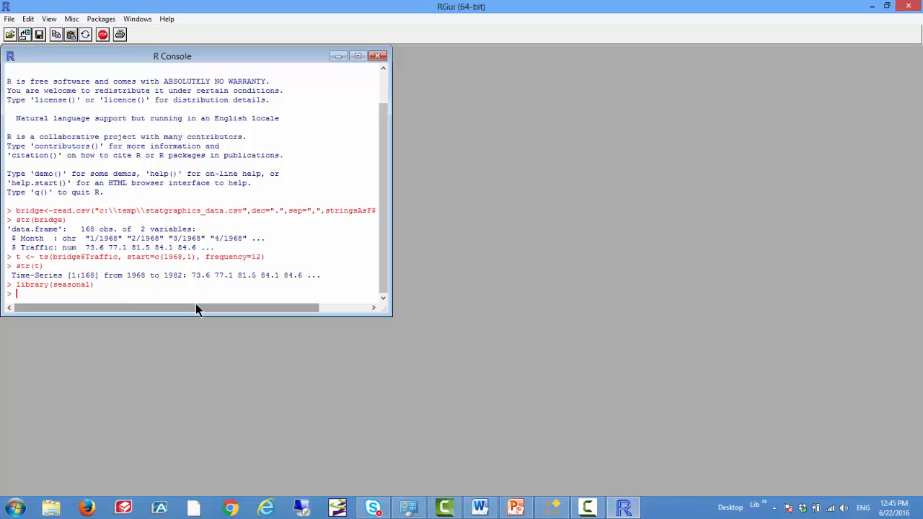
text(s ,)
key(BackSpace)
text(<- seas(t))
key(Return)
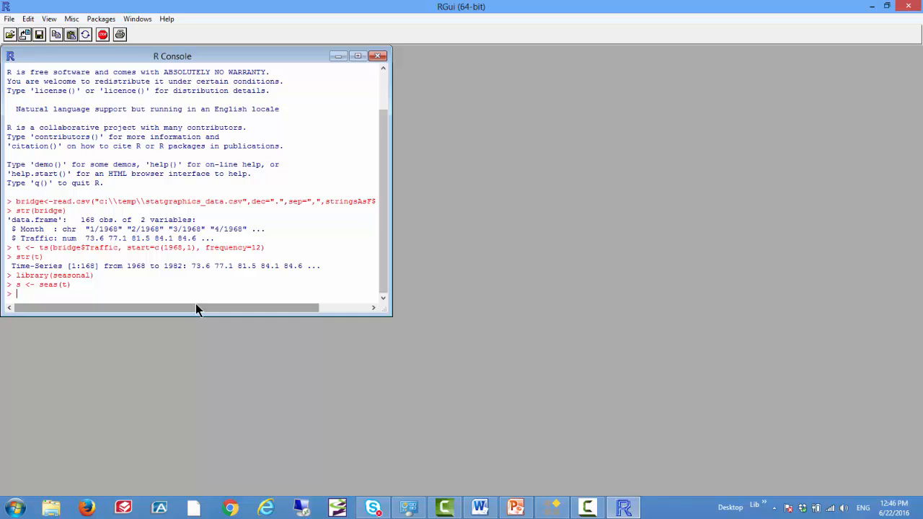
Step: Plot the seasonal adjustment components with plot(s$data)
text(plot(s$data))
key(Return)
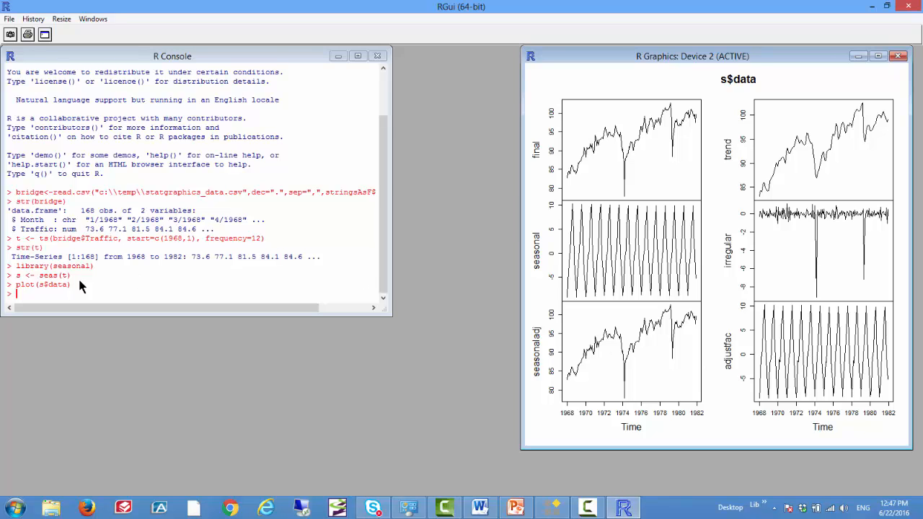
Step: Store the components with results <- data.frame(s$data) and display the structure with str(results)
click(47, 296)
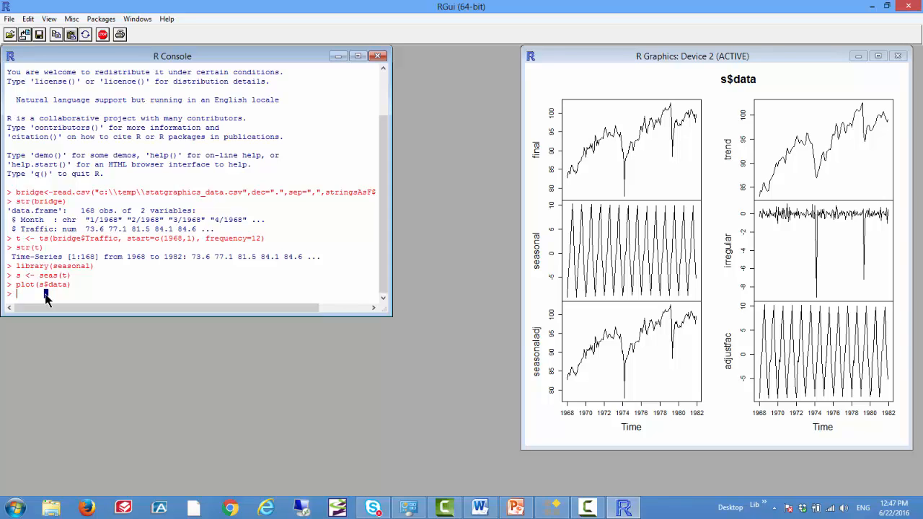
text(results <- data.frame(s$data))
key(Return)
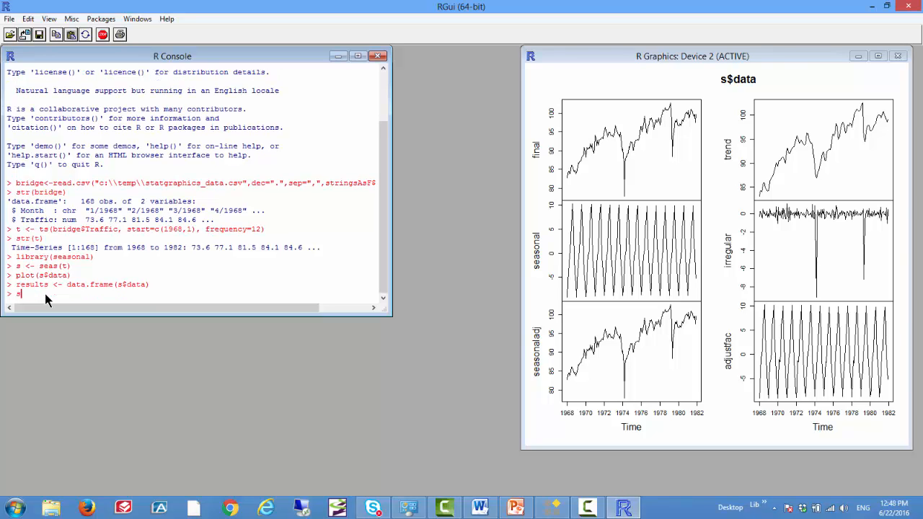
text(str(results)
key(Return)
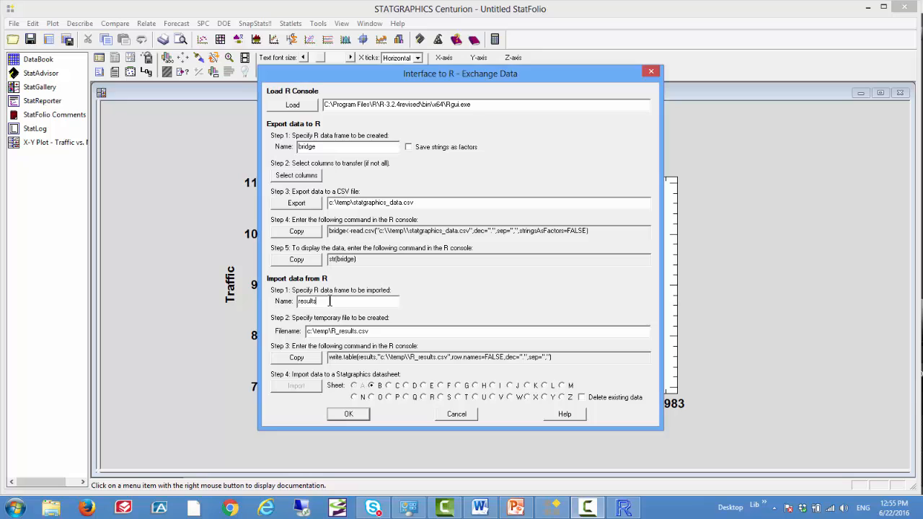
Step: Copy the generated write.table command for data frame results, switch to RGui and run it to write c:\temp\R_results.csv
click(330, 301)
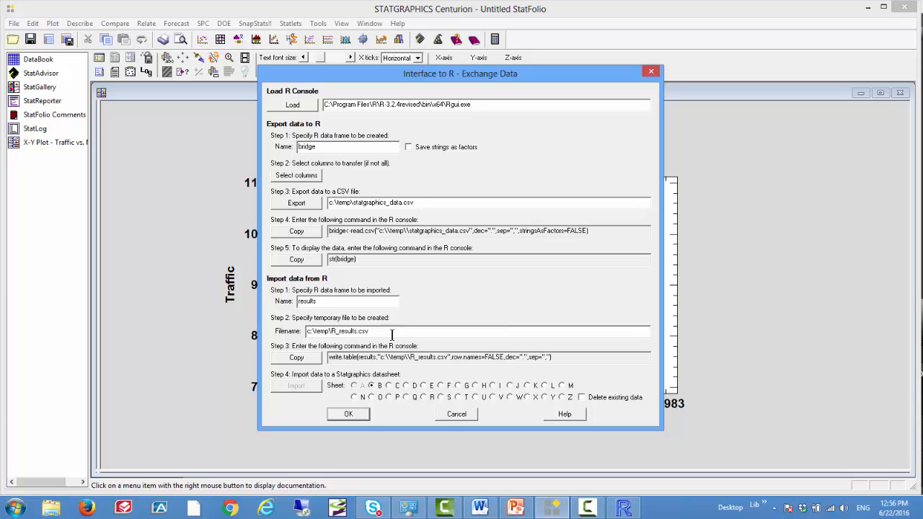
click(295, 359)
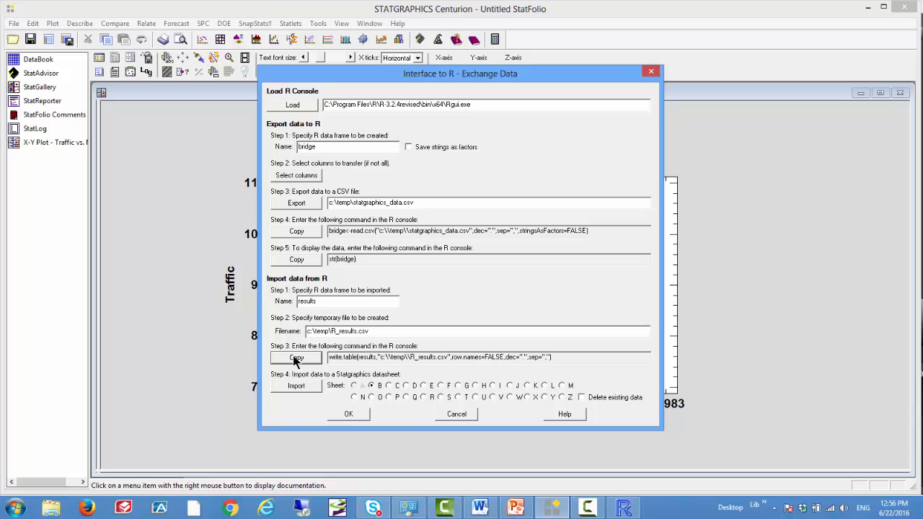
click(296, 358)
click(624, 509)
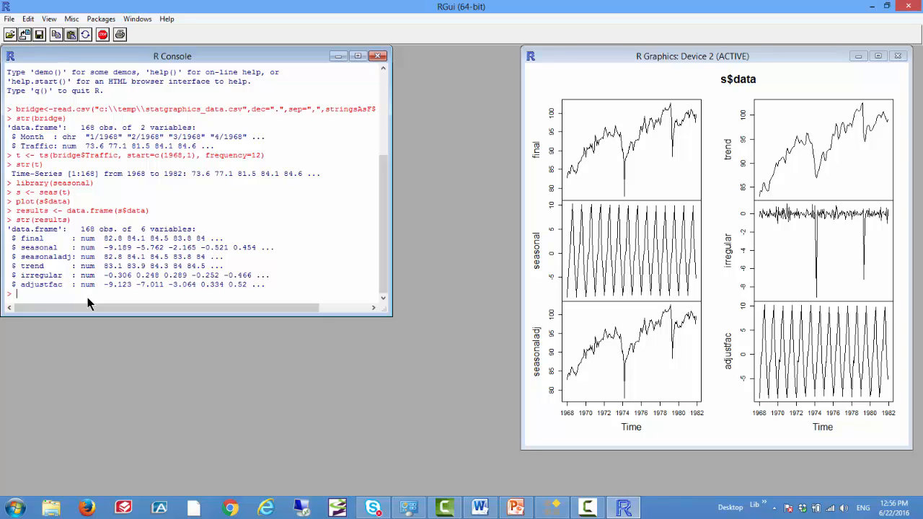
key(ctrl+v)
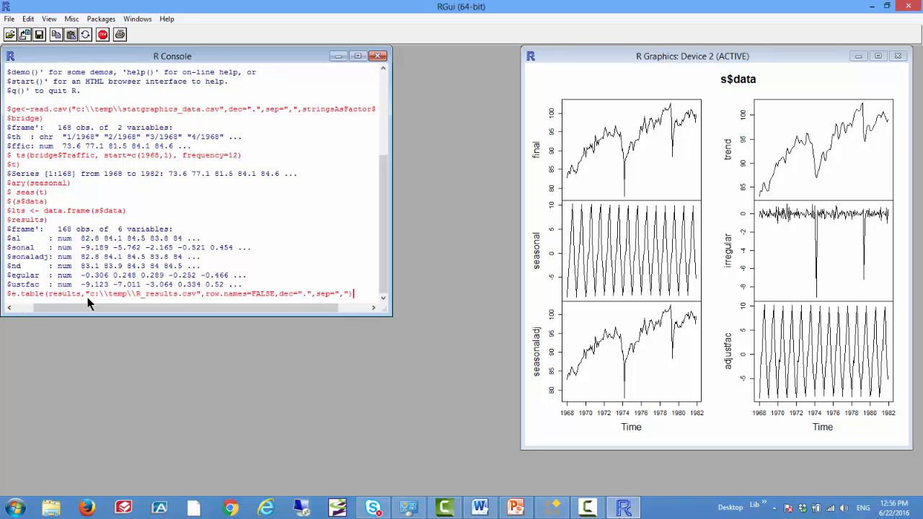
key(Return)
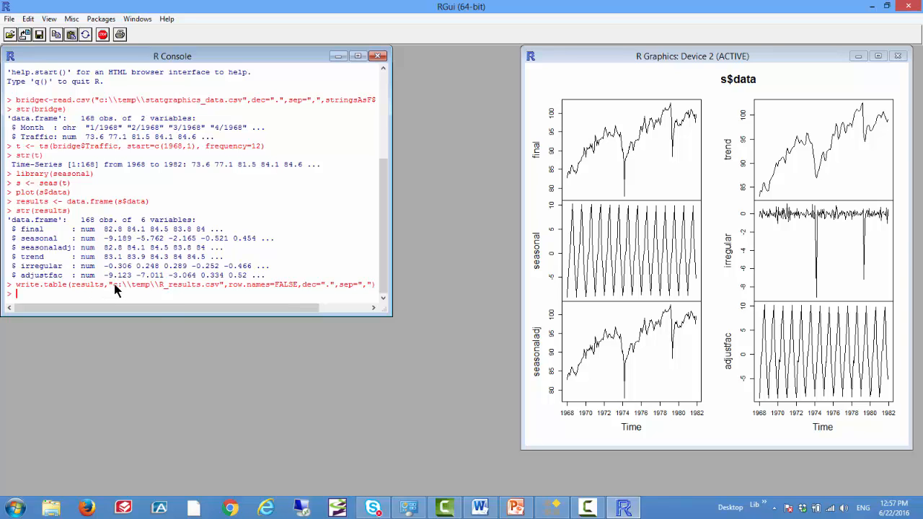
Step: Return to STATGRAPHICS, import the R results into datasheet B and display the results sheet in the DataBook
click(553, 508)
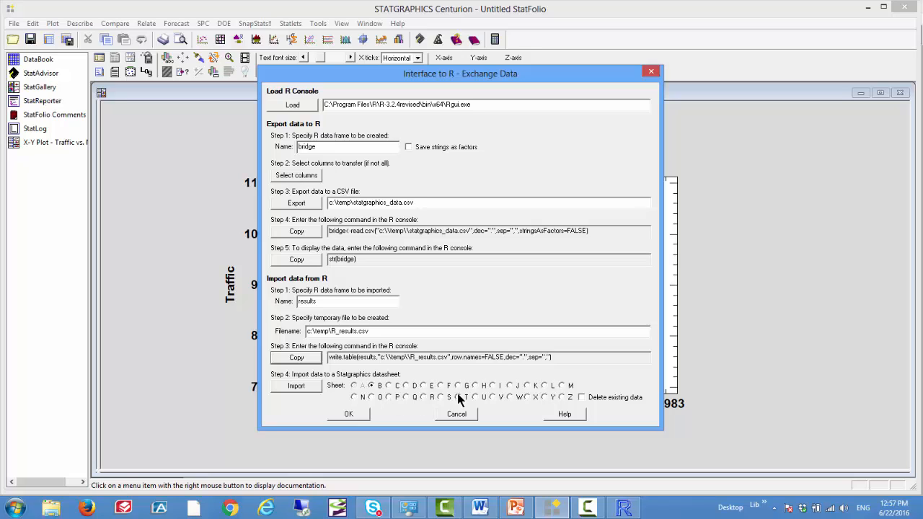
click(306, 388)
click(353, 413)
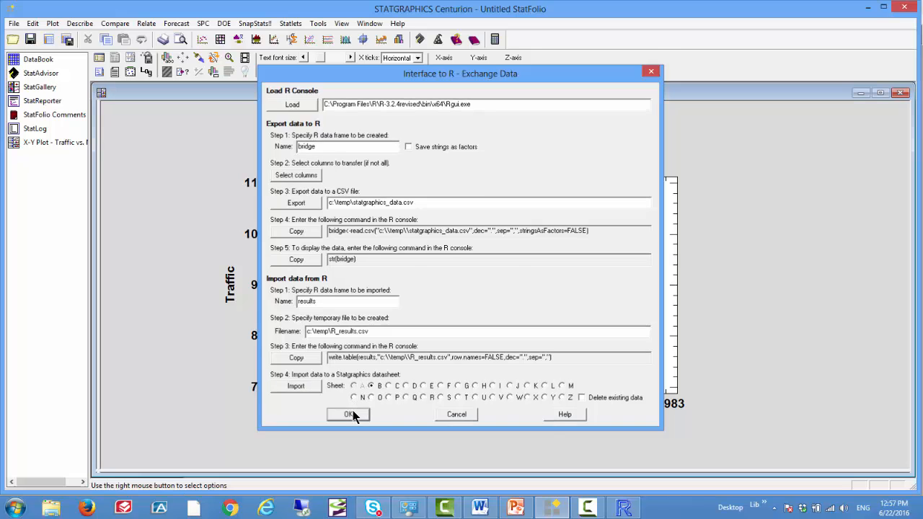
click(39, 61)
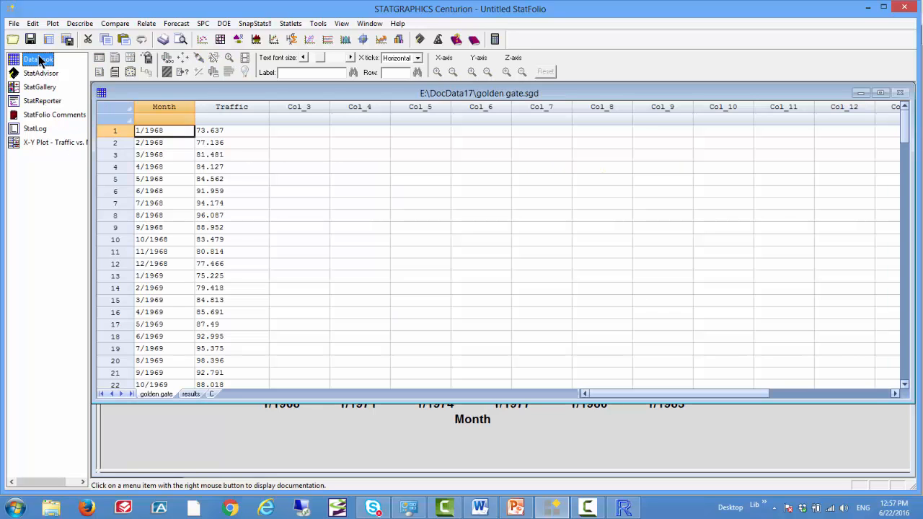
click(198, 395)
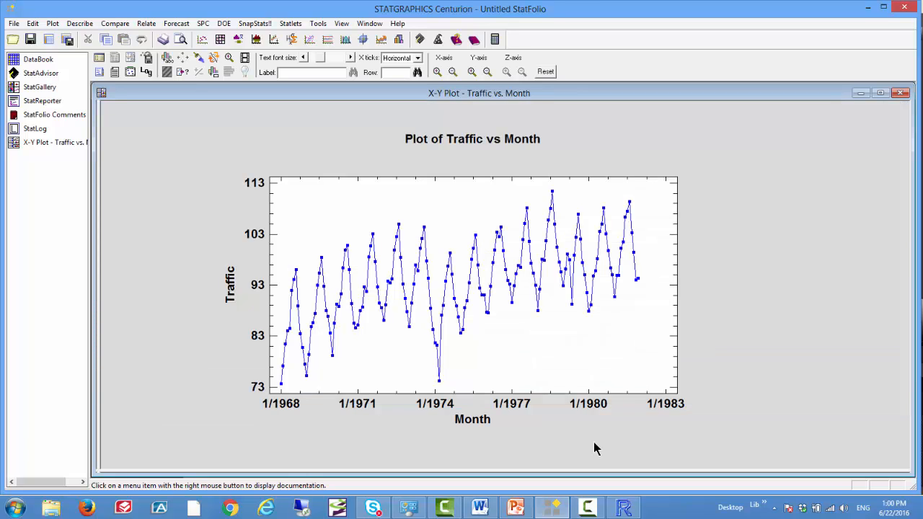
Step: Change the Y variable of the X-Y plot to final, keeping Month as X
click(100, 65)
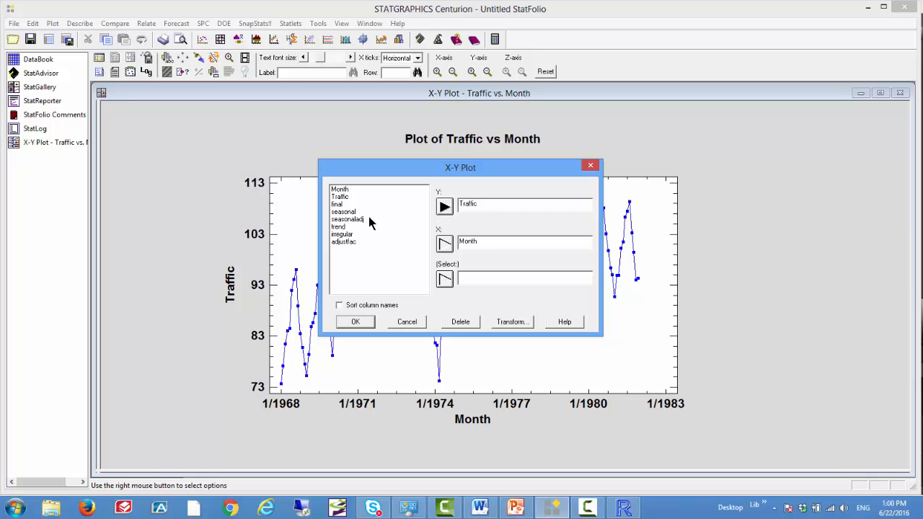
click(340, 205)
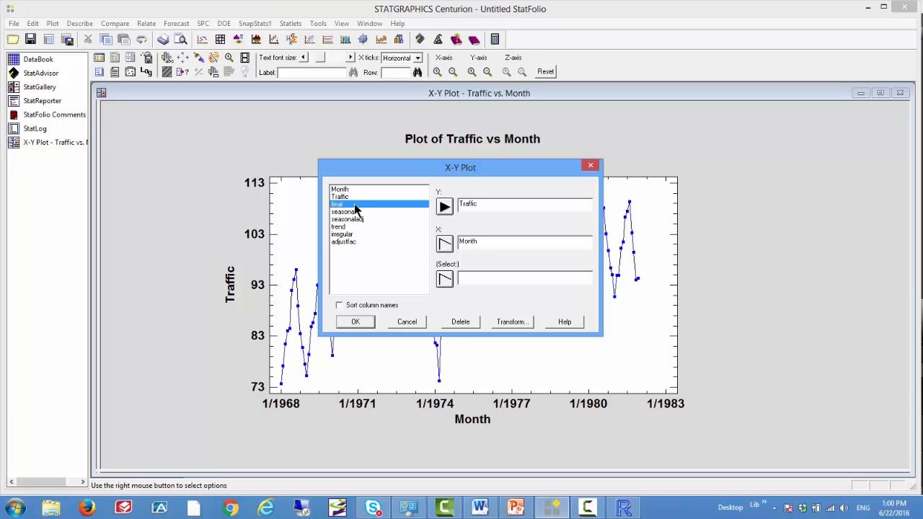
click(444, 208)
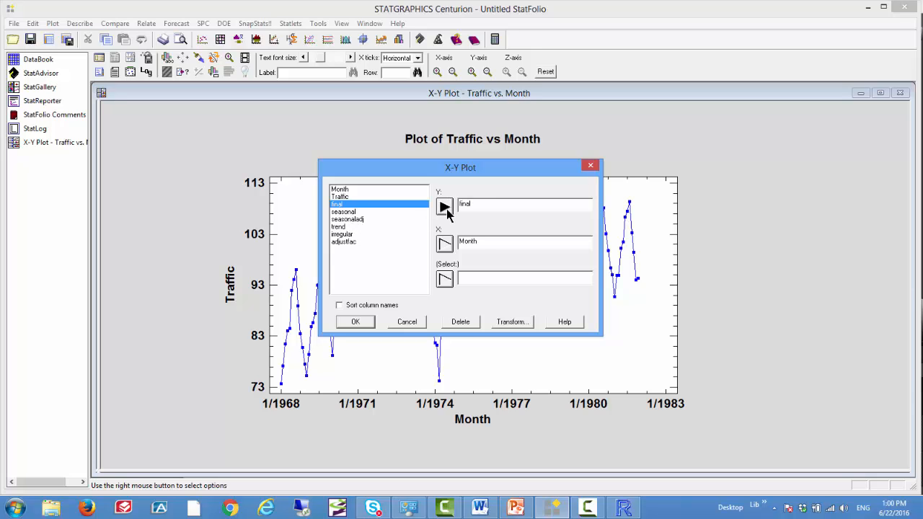
click(360, 323)
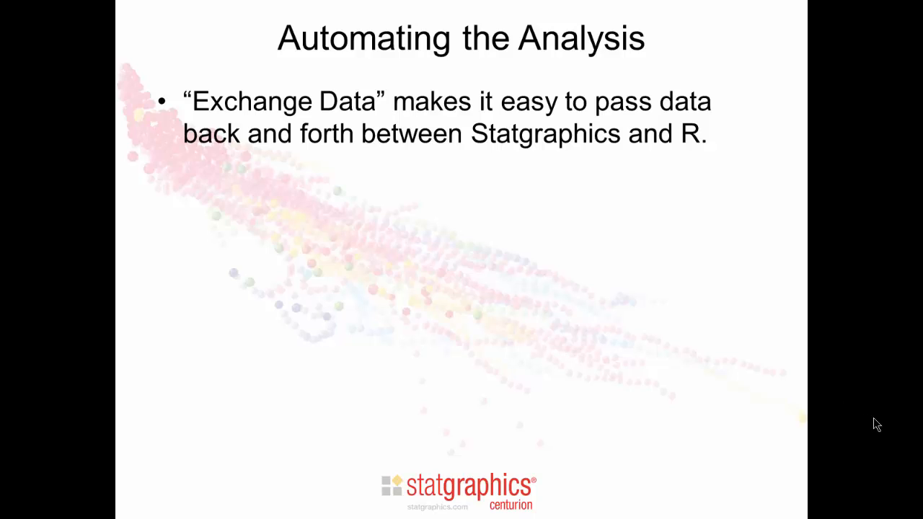
key(Right)
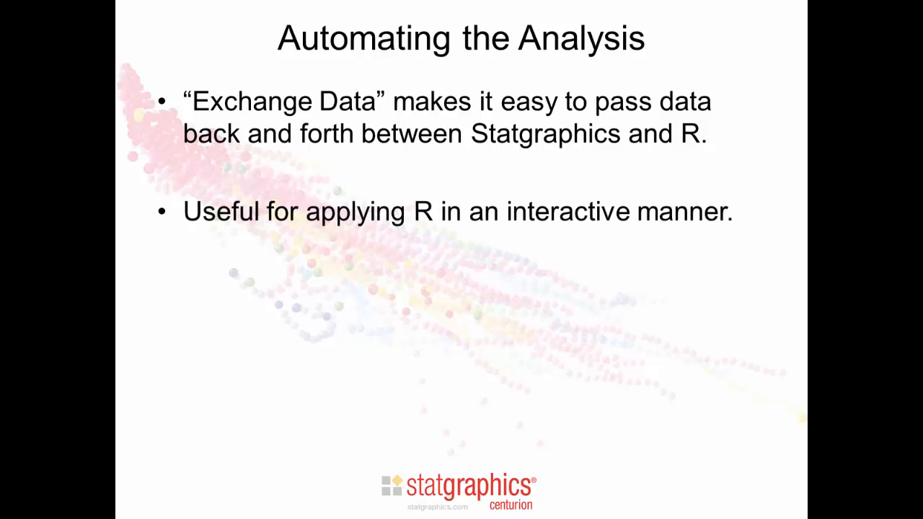
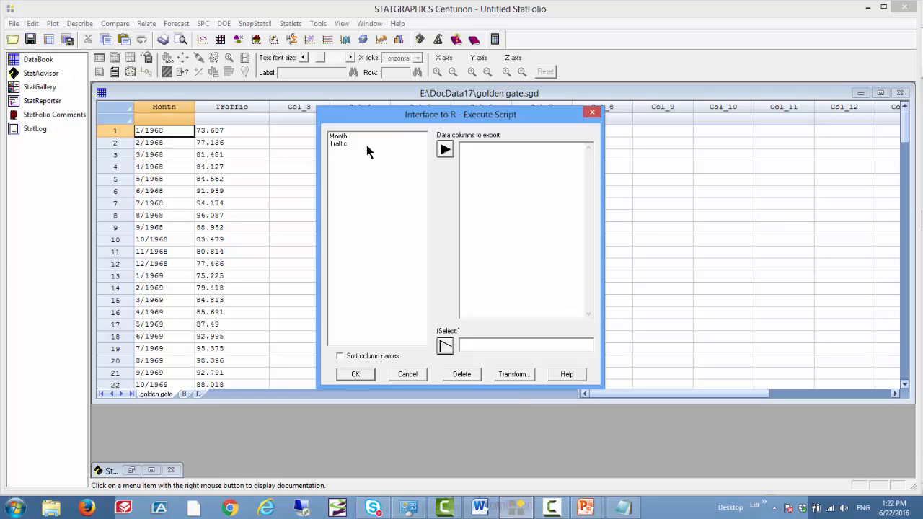
Step: Choose Month and Traffic as the data columns to export for the R script
drag(341, 137, 340, 144)
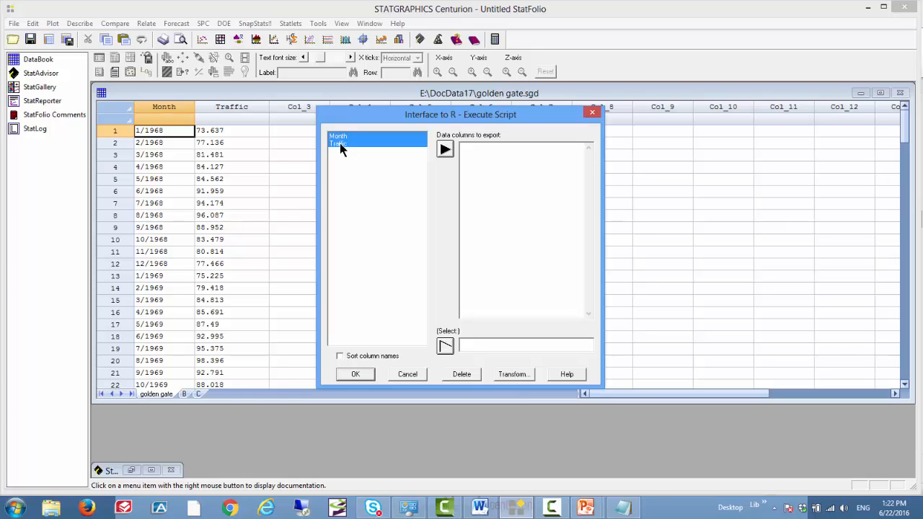
click(439, 152)
click(467, 344)
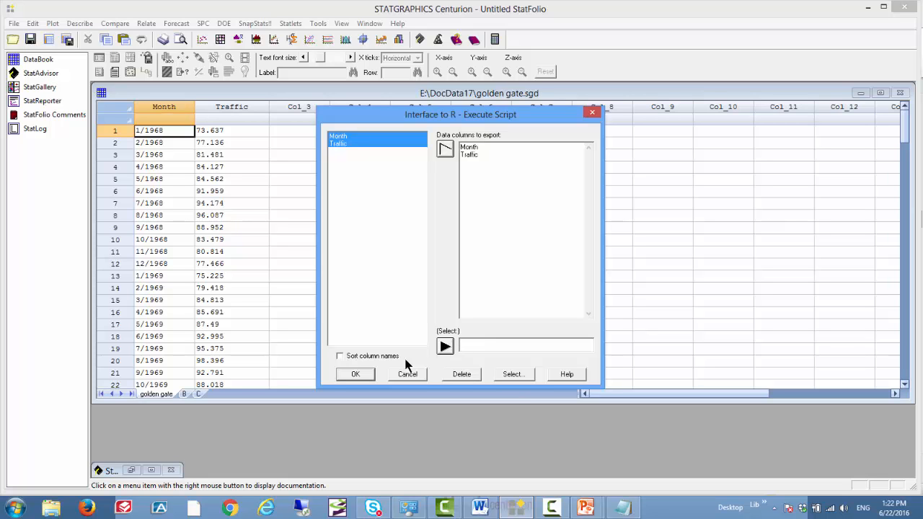
click(364, 379)
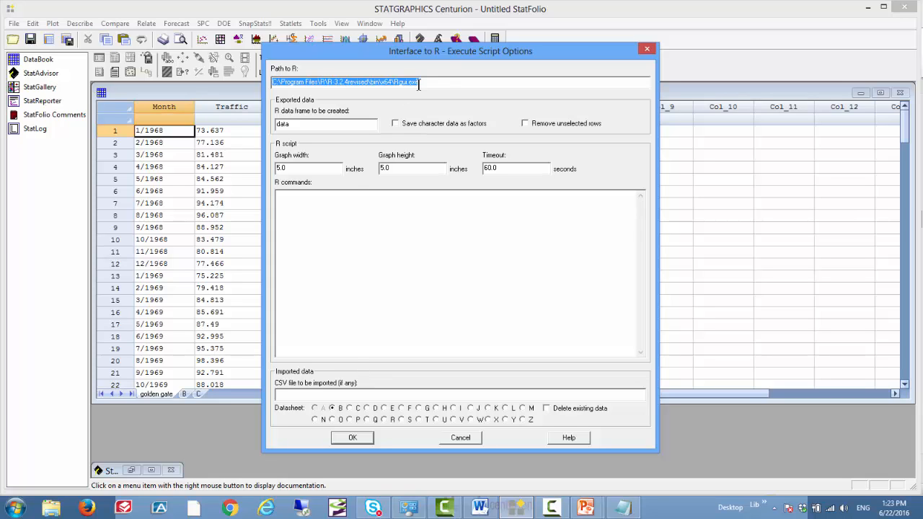
Step: Name the R data frame bridge and set the graph width and height to 9 inches each
click(445, 85)
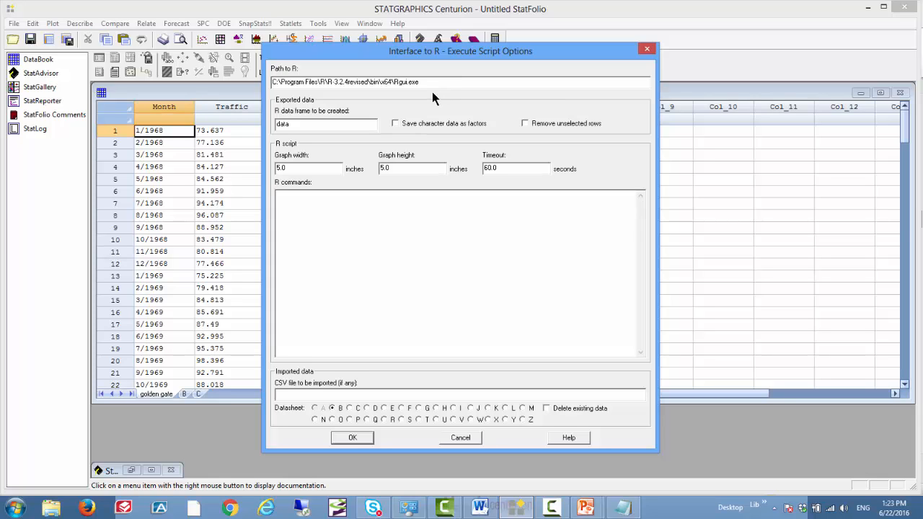
click(316, 125)
drag(317, 125, 274, 127)
text(bridge)
click(302, 169)
drag(301, 169, 273, 169)
text(9)
drag(405, 169, 373, 169)
text(9)
click(511, 169)
Step: Copy all the R commands from Notepad and paste them into the R commands of the script options in STATGRAPHICS
click(623, 509)
click(375, 119)
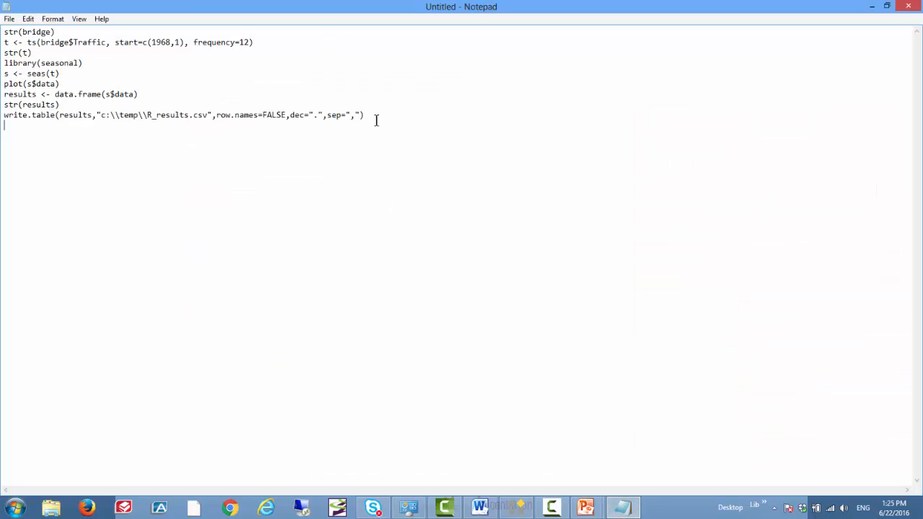
drag(375, 119, 1, 26)
key(ctrl+c)
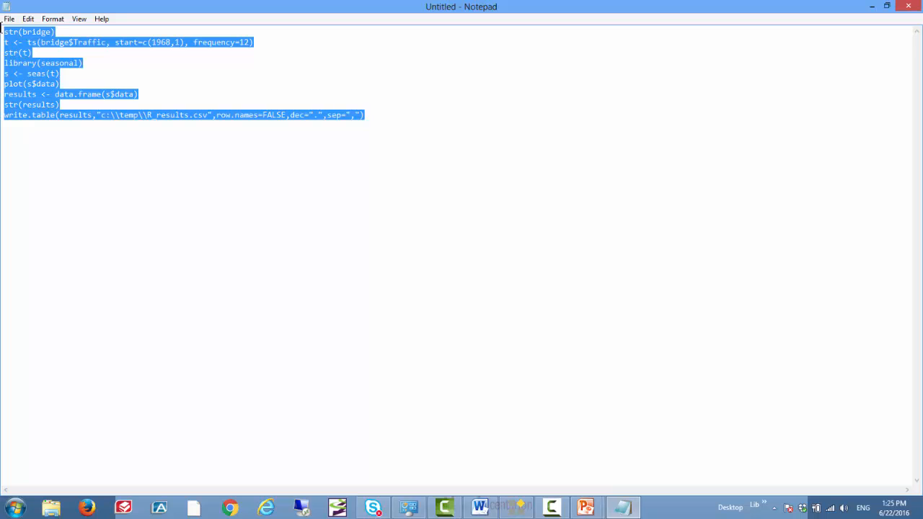
click(515, 509)
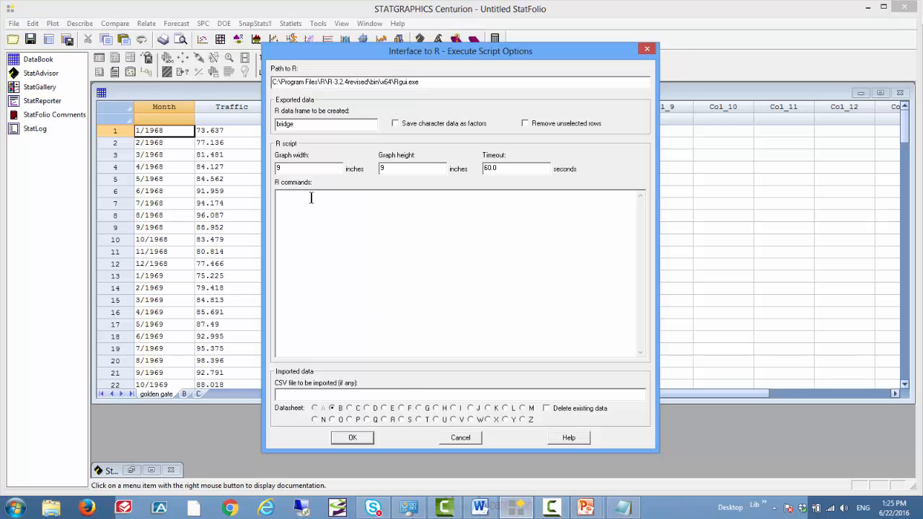
key(ctrl+v)
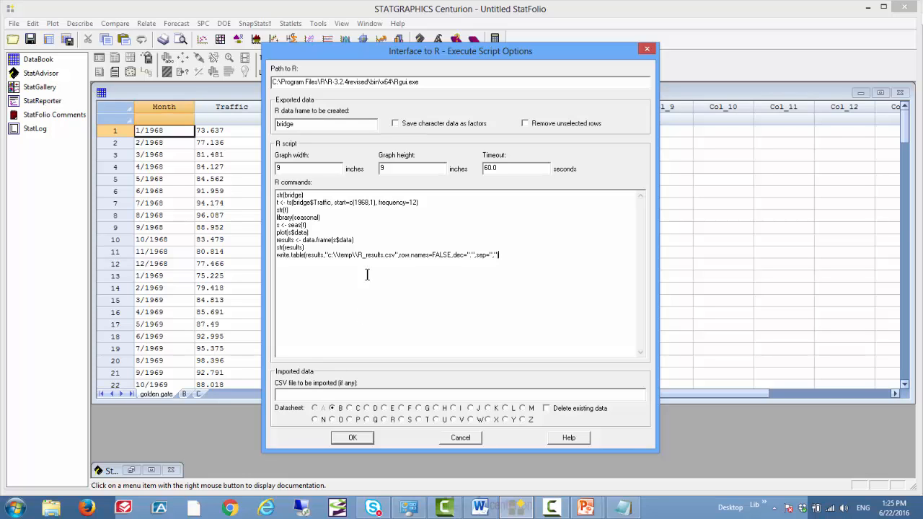
Step: Set the CSV file to be imported to c:\\temp\\R_results.csv, reusing the script's path, and enable deleting existing data
drag(397, 255, 330, 259)
key(ctrl+c)
click(338, 394)
text(c)
key(ctrl+v)
click(547, 408)
Step: Run the script with the Analysis Summary and Messages from R tables, and review the enlarged R output from start to end
click(352, 438)
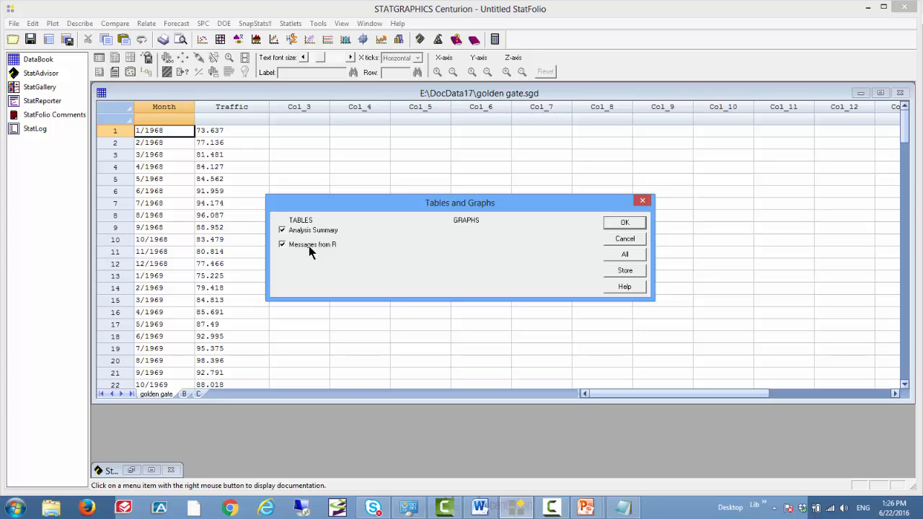
click(624, 224)
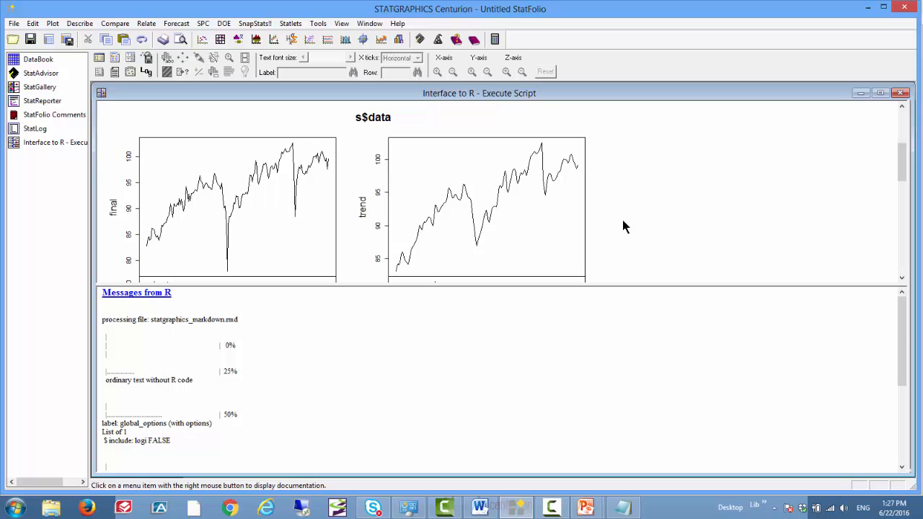
double_click(623, 221)
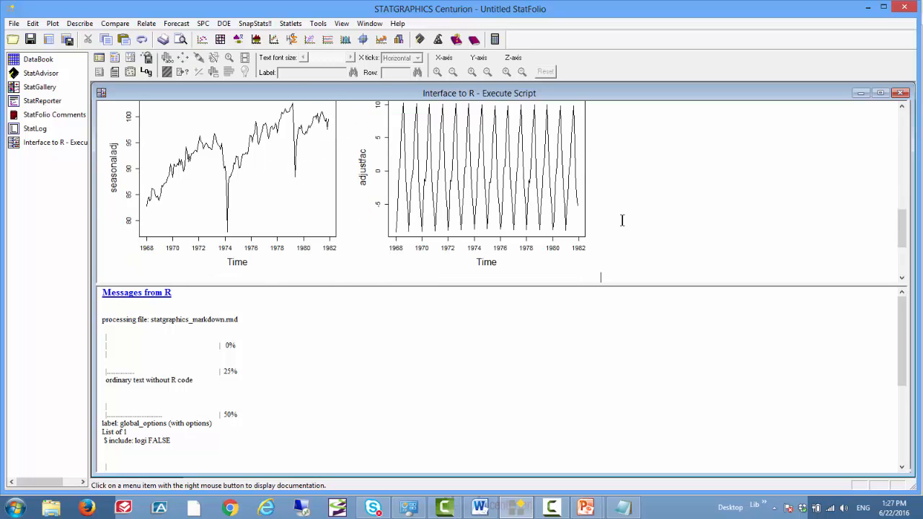
drag(910, 277, 907, 126)
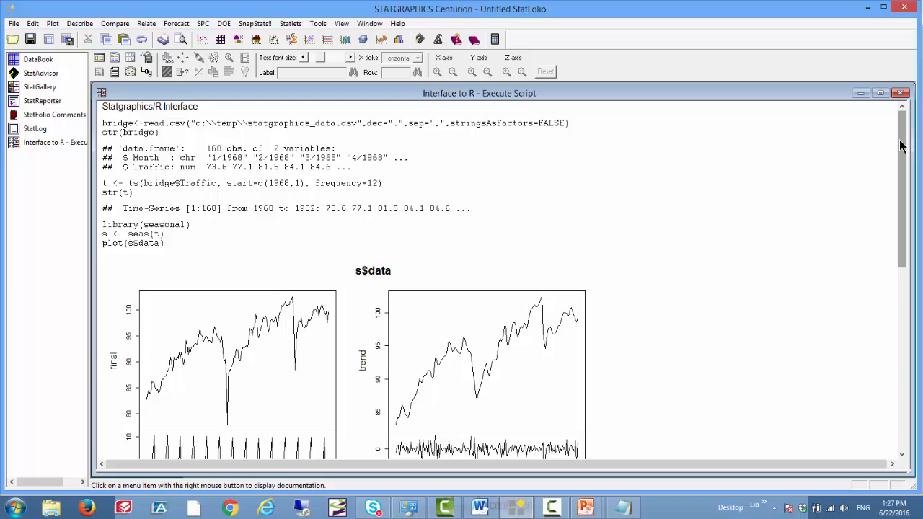
drag(900, 138, 870, 341)
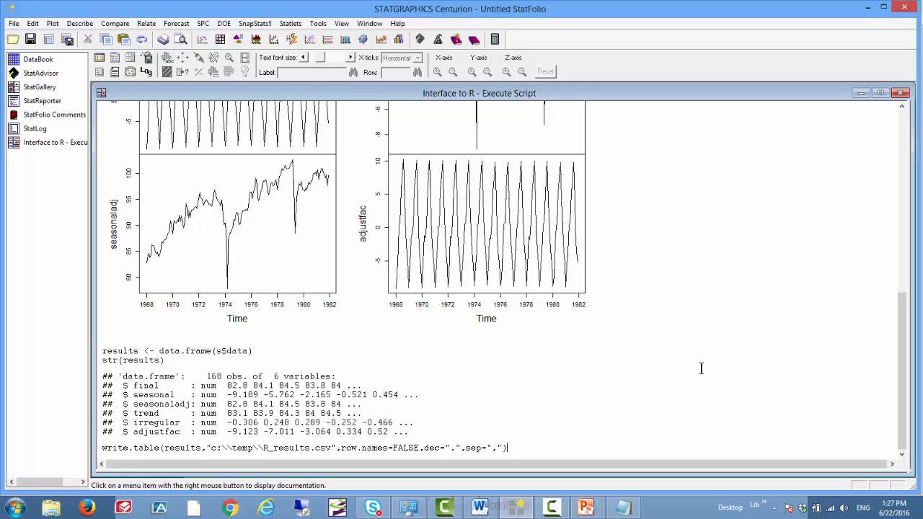
drag(905, 300, 903, 117)
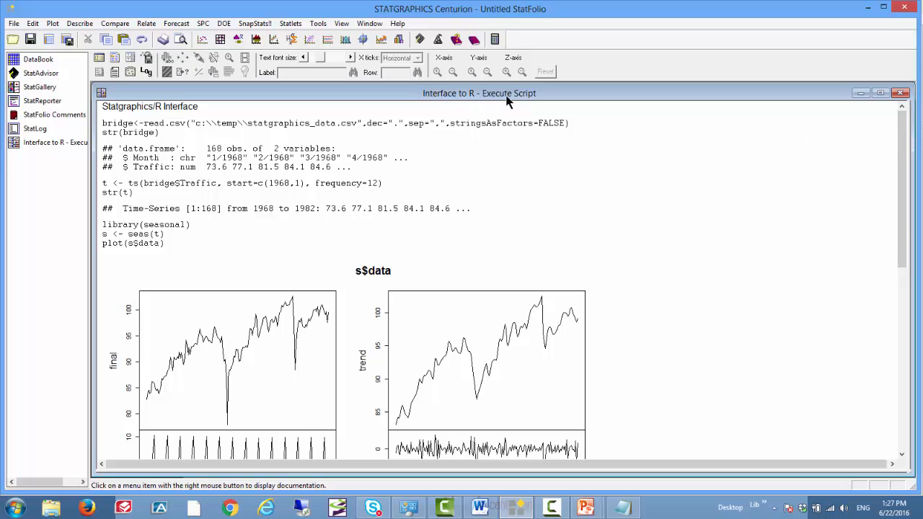
Step: Check the seasonal adjustment results imported into datasheet B of the DataBook and return to the R script output
click(50, 63)
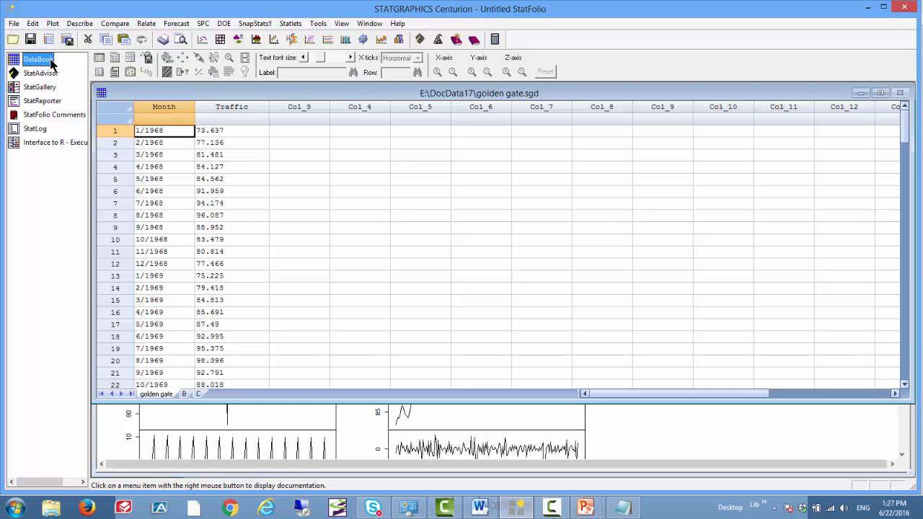
click(186, 394)
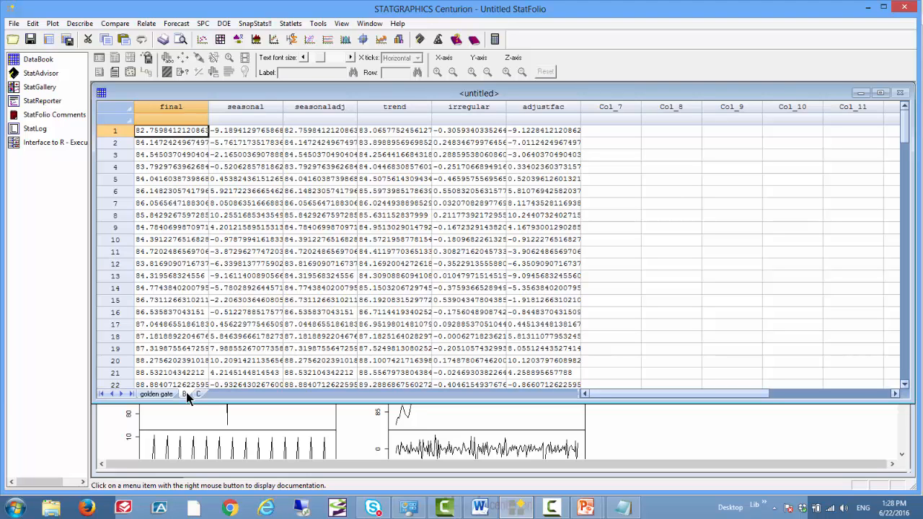
click(697, 438)
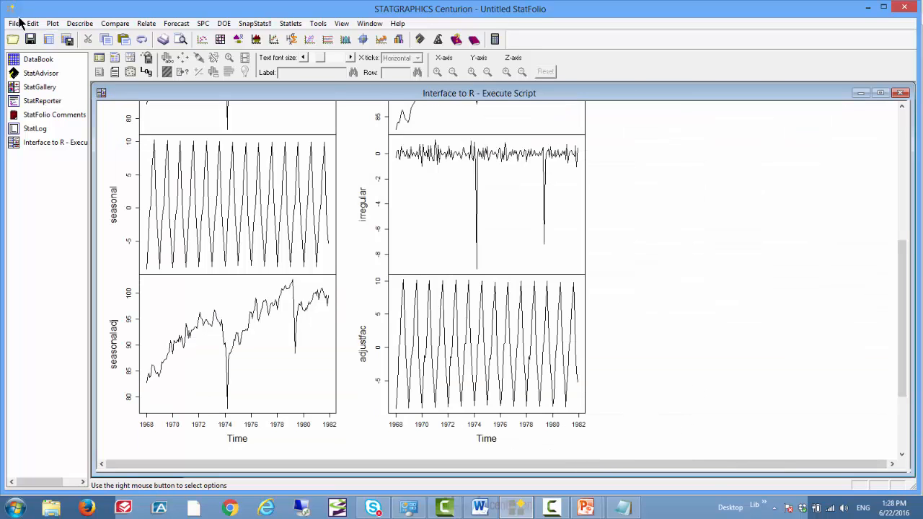
Step: Save the StatFolio as my rscript in the France folder
click(30, 40)
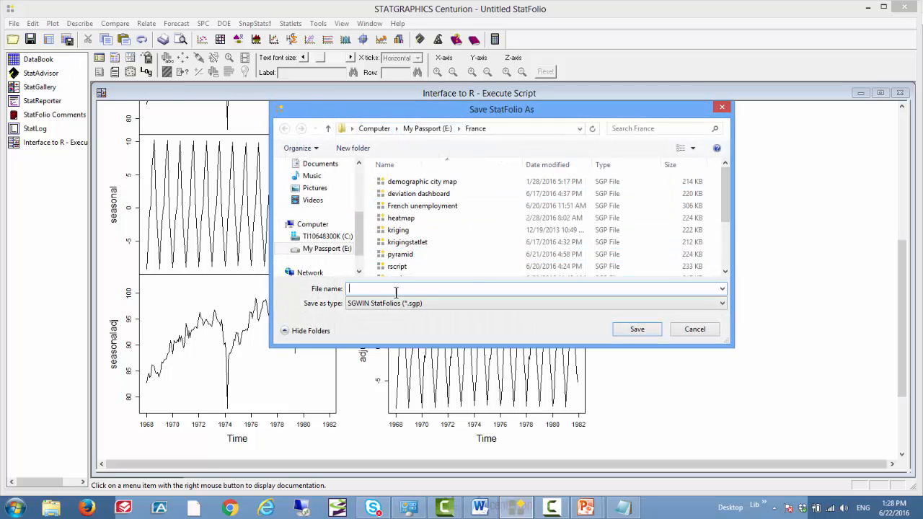
text(my rscript)
click(647, 329)
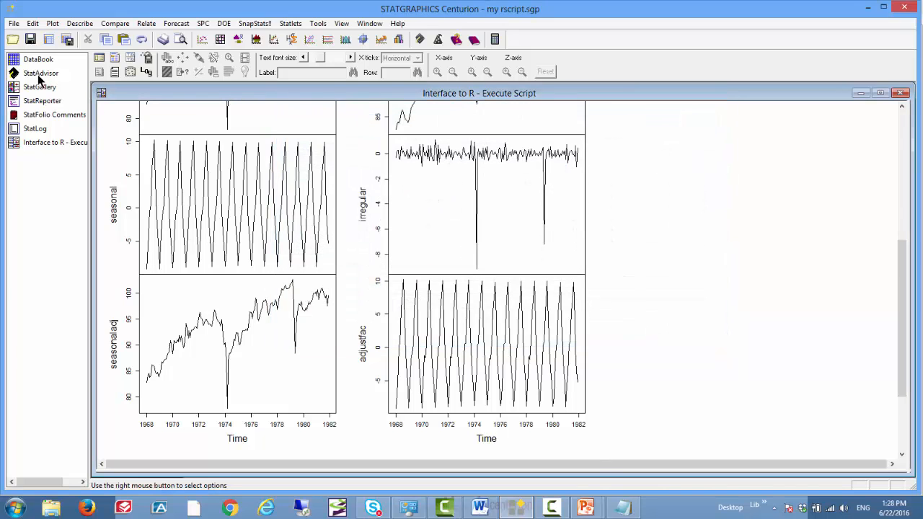
Step: Start a new empty StatFolio and reopen the recently saved my rscript StatFolio to rerun its R script
click(13, 23)
click(20, 35)
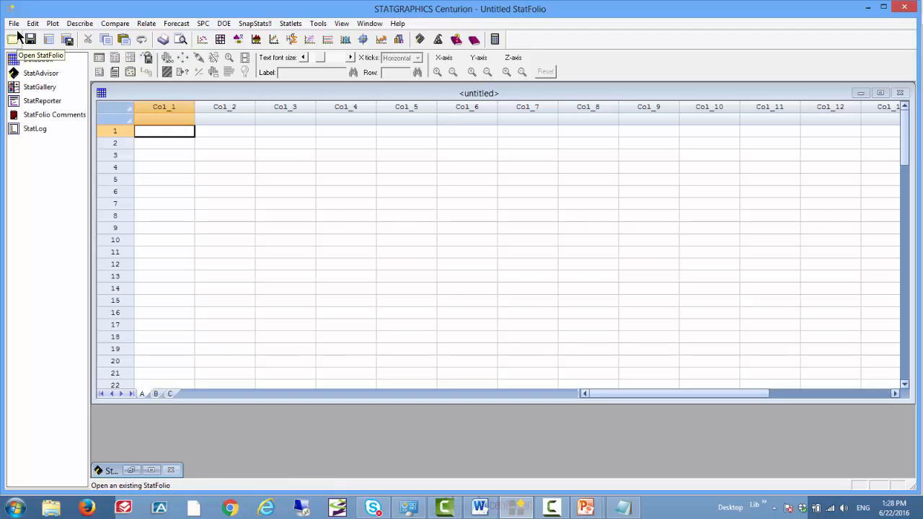
click(15, 24)
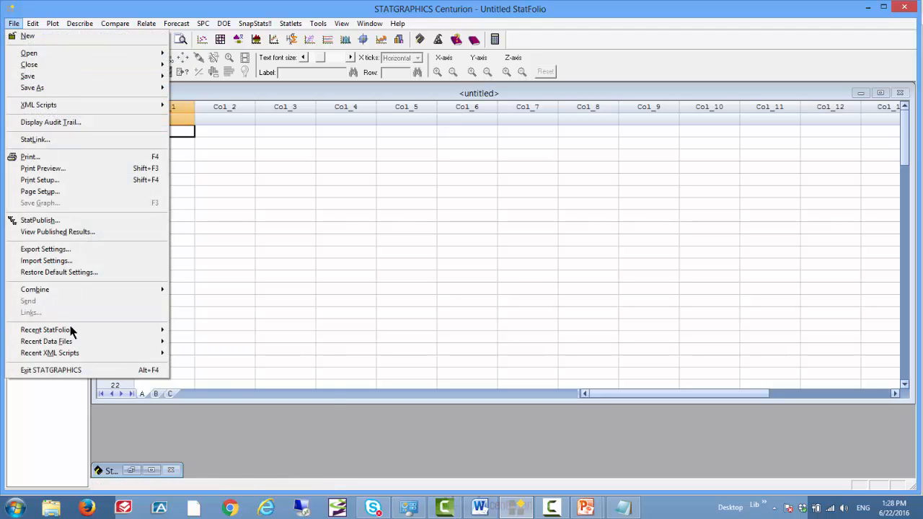
mouse_move(71, 331)
click(227, 331)
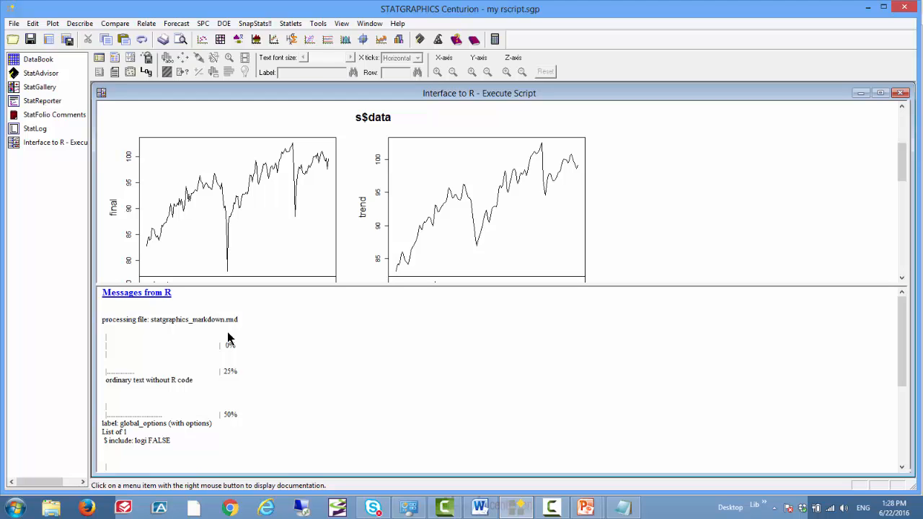
mouse_move(519, 508)
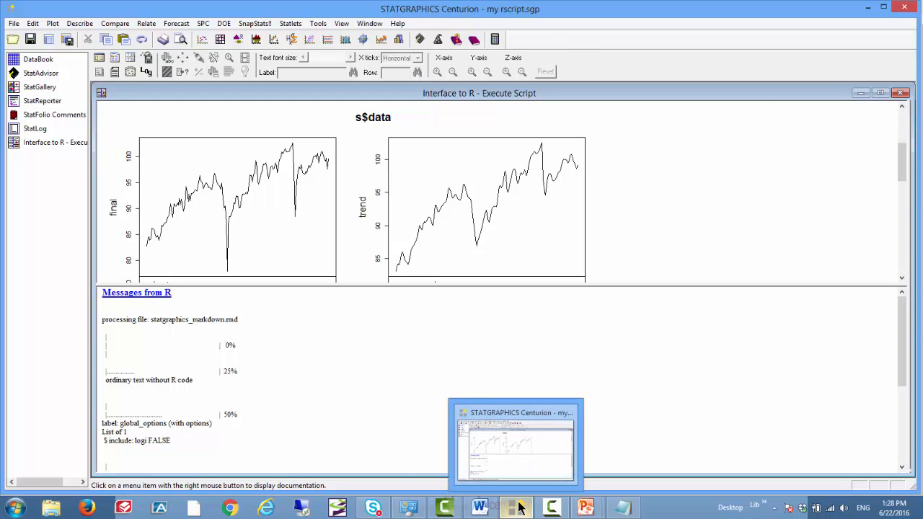